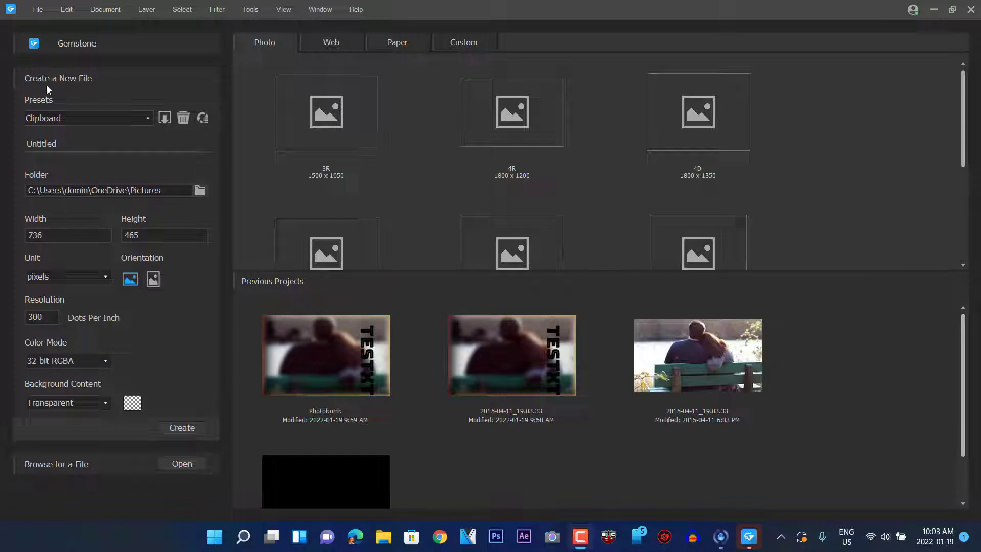
# Step: Create a 1920×1080 Youtube Thumbnail document with a white background, named 'Test for Video'
pyautogui.click(147, 119)
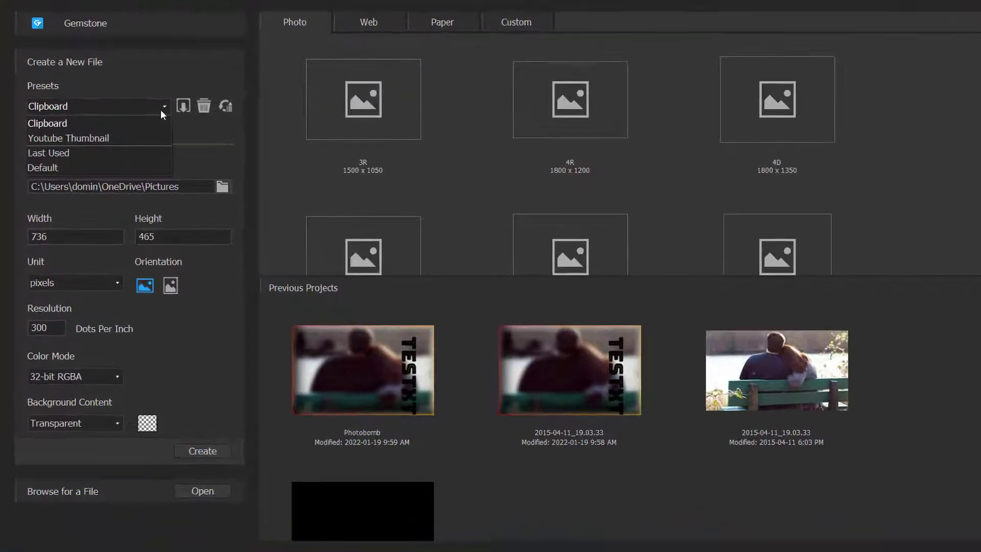
pyautogui.click(55, 146)
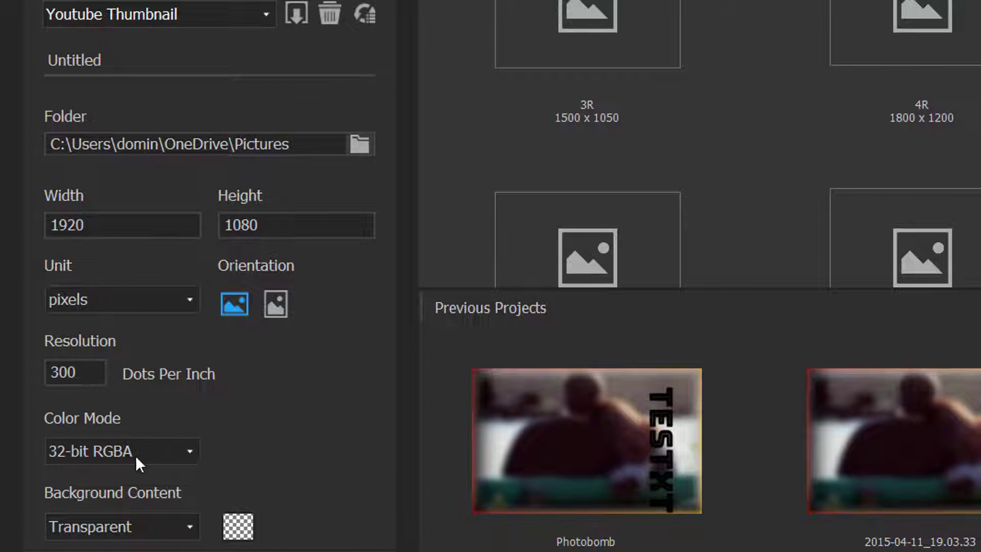
pyautogui.click(184, 527)
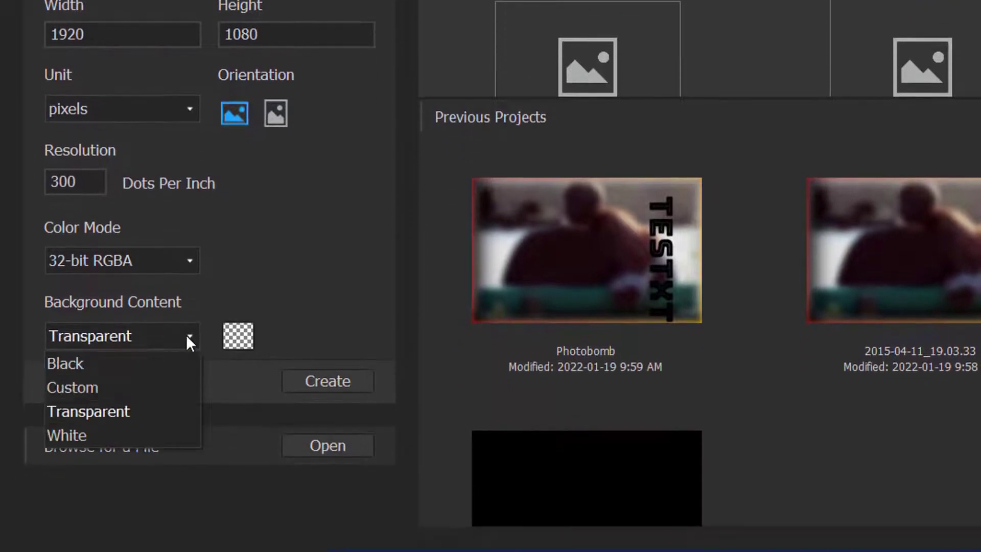
pyautogui.click(93, 437)
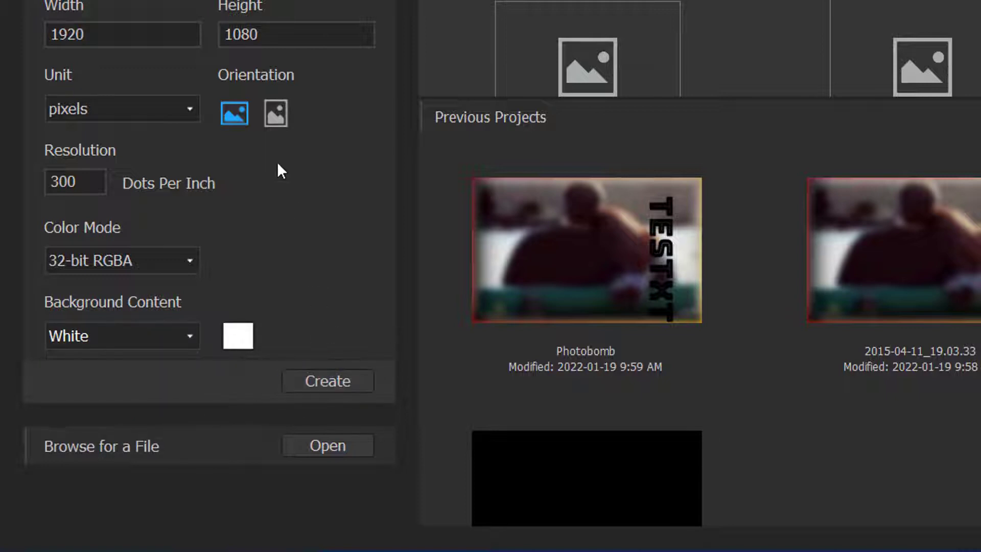
pyautogui.click(339, 389)
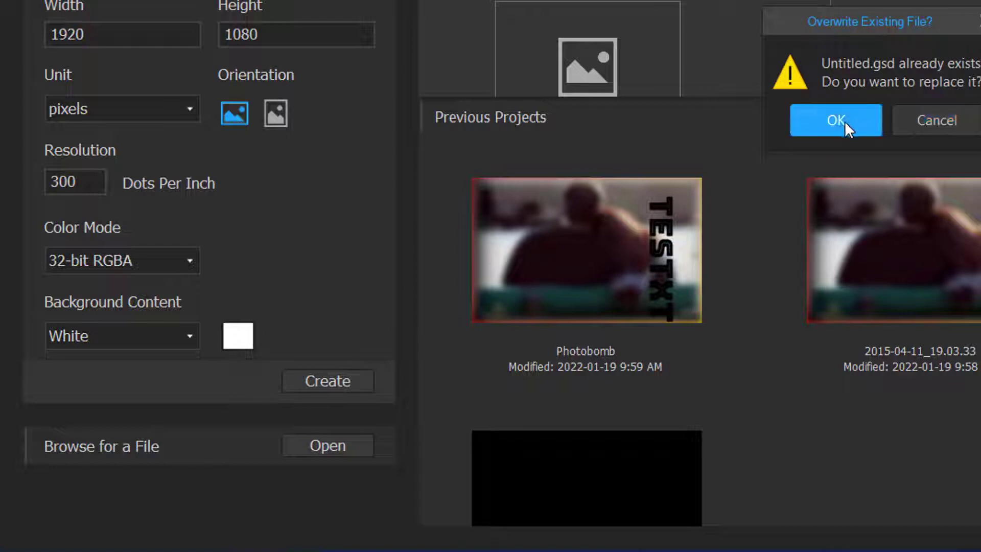
pyautogui.click(922, 127)
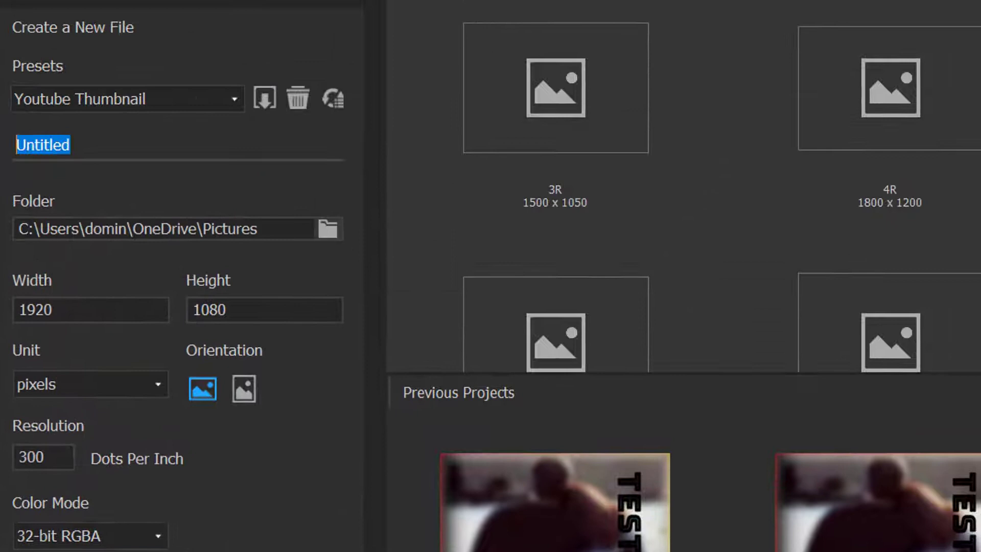
pyautogui.write('Test f')
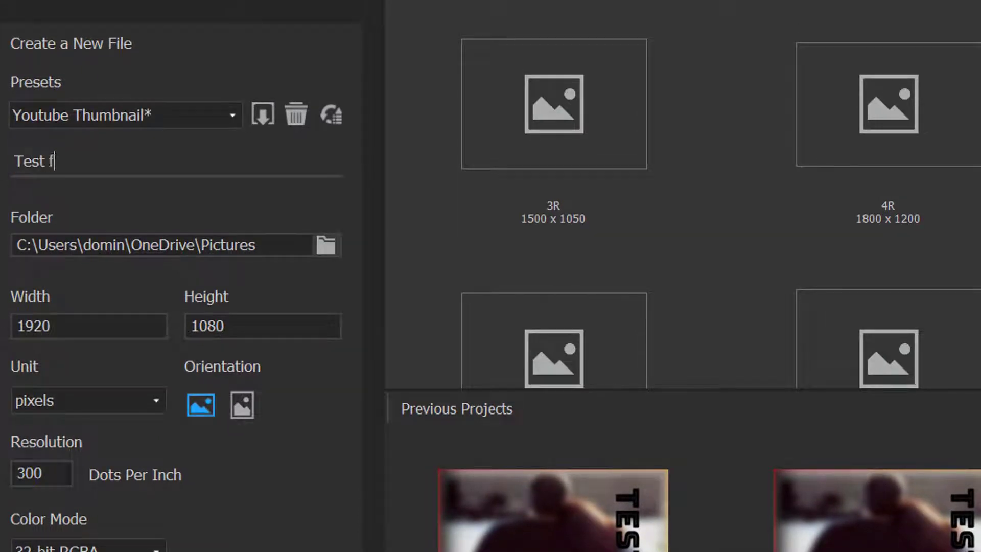
pyautogui.write('or Video')
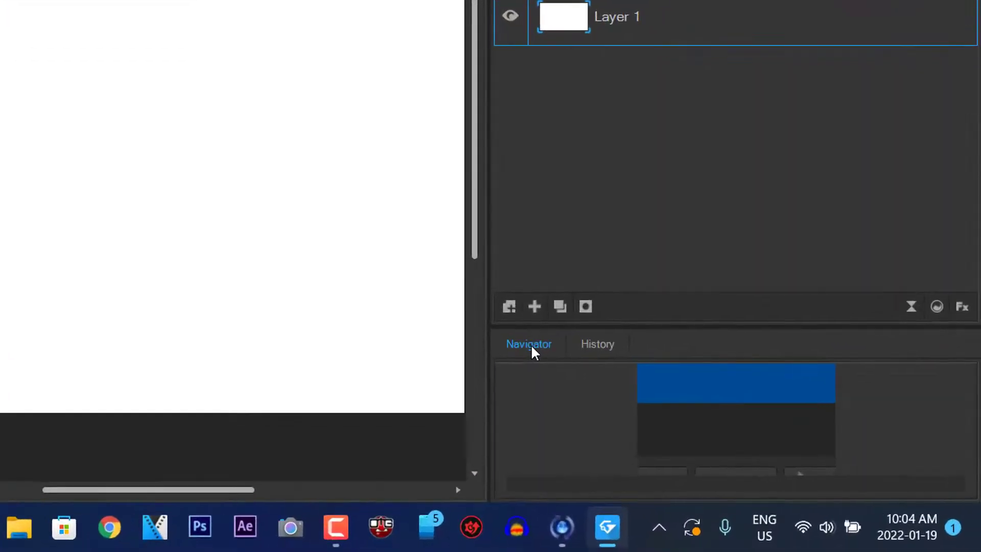
# Step: Zoom the canvas from 64 to 58 in the Navigator and drag the panel divider to widen the canvas
pyautogui.click(700, 423)
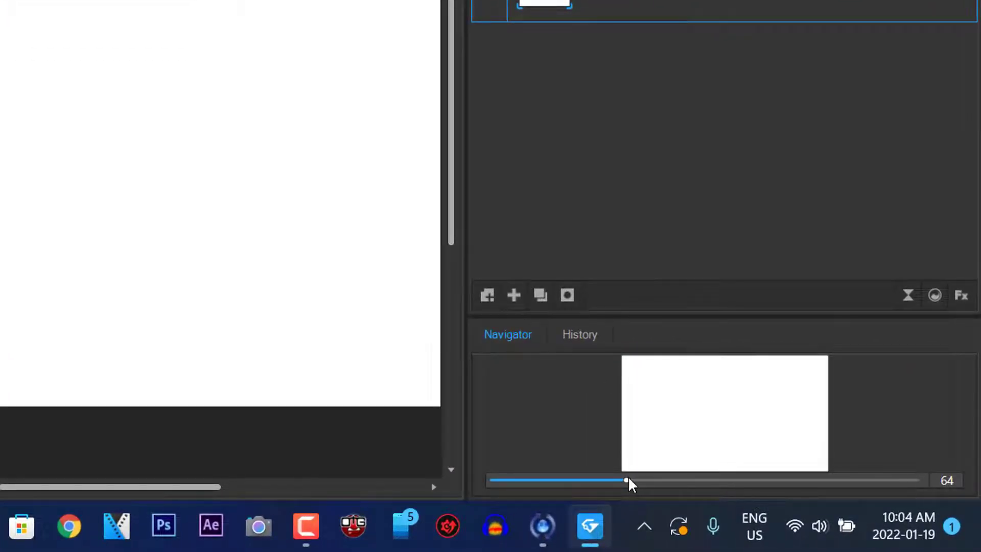
pyautogui.moveTo(626, 479); pyautogui.dragTo(616, 480)
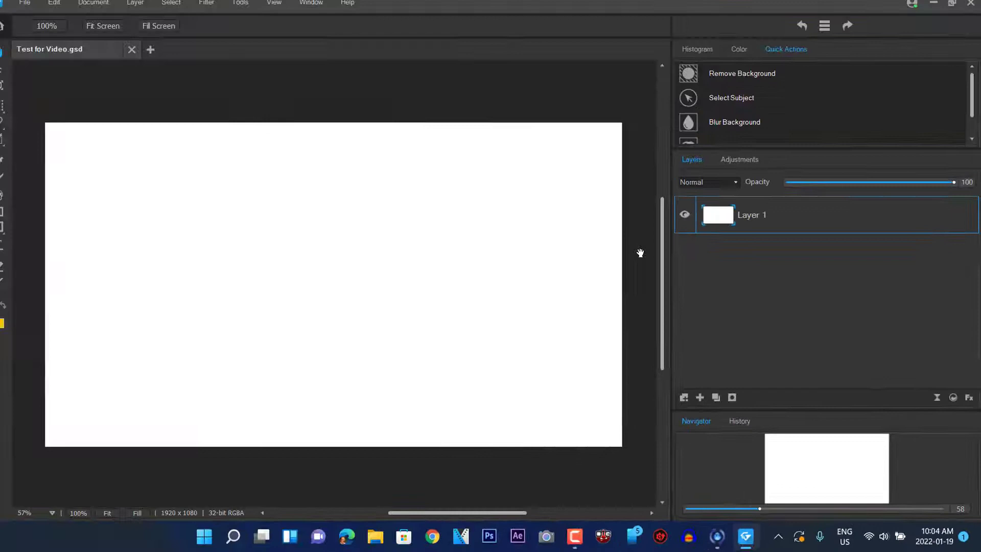
pyautogui.moveTo(674, 259); pyautogui.dragTo(774, 309)
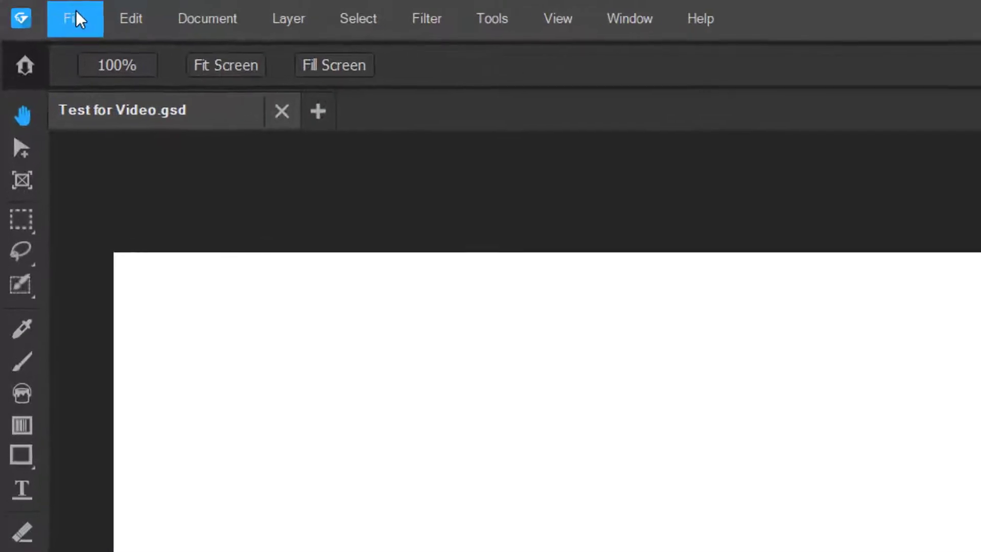
# Step: Open 20140929_125658_Android from the Camera Roll folder via File > Open
pyautogui.click(38, 6)
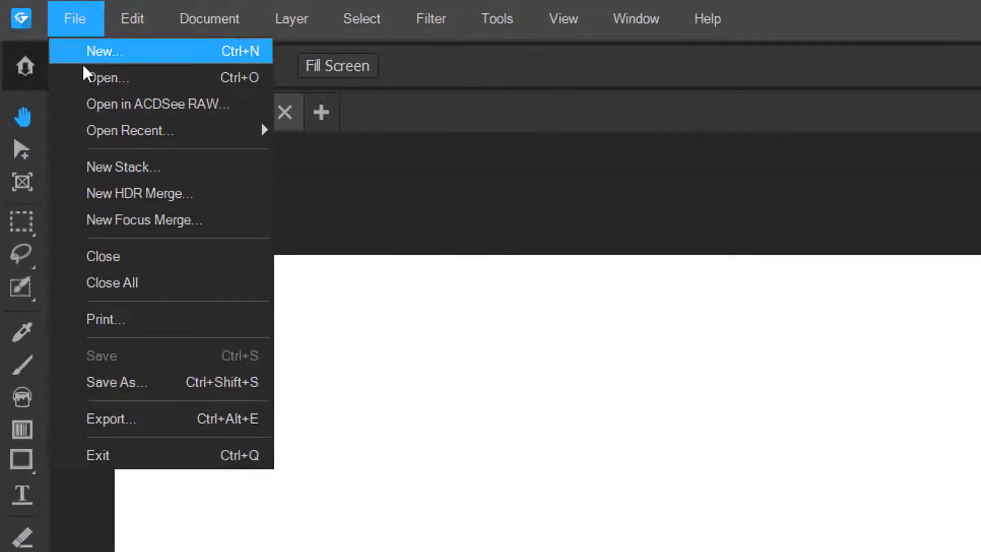
pyautogui.click(125, 87)
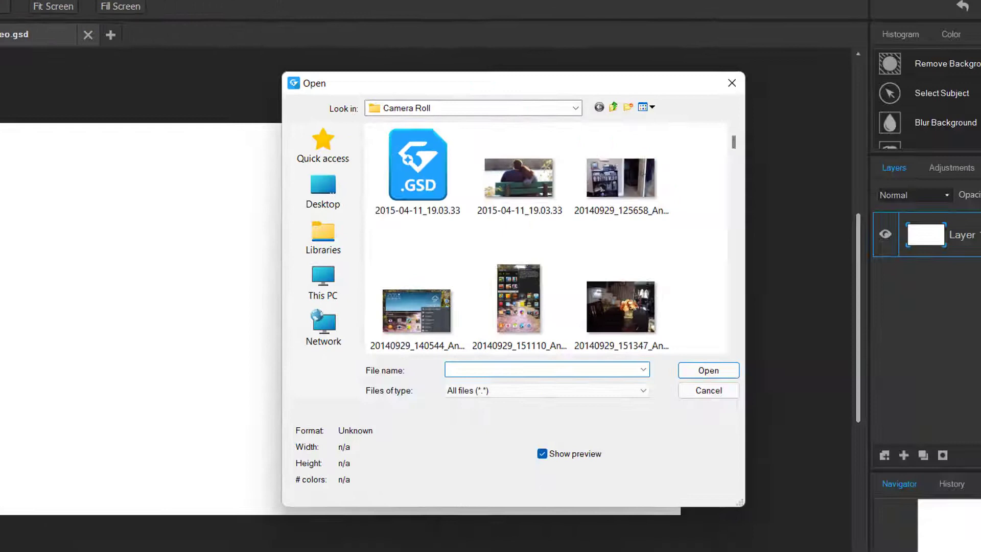
pyautogui.scroll(-3, 541, 285)
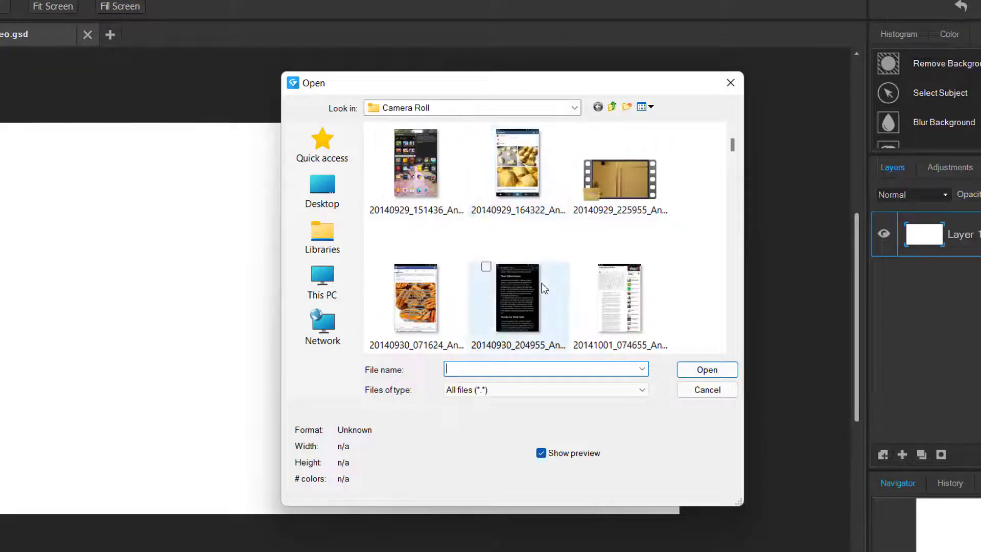
pyautogui.scroll(3, 541, 285)
pyautogui.click(632, 222)
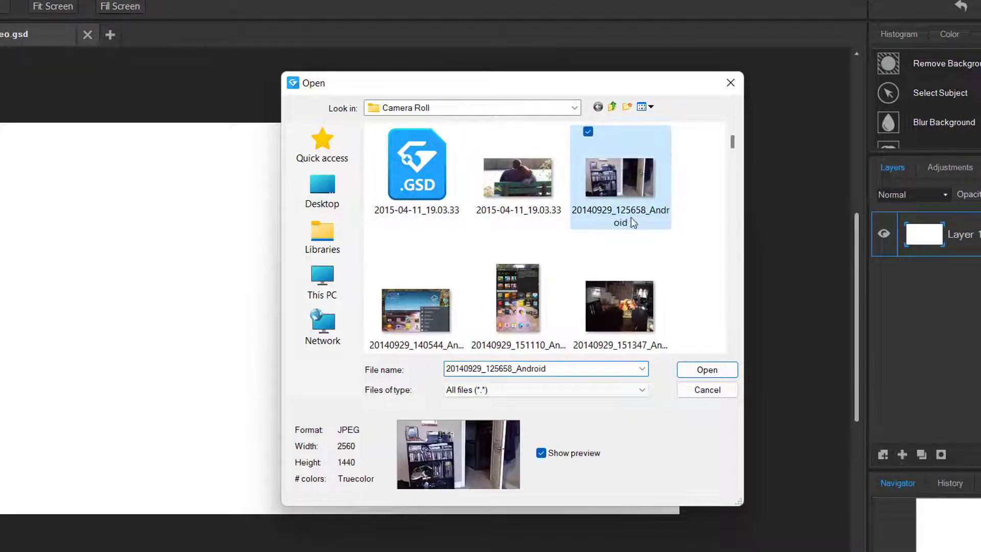
pyautogui.click(695, 369)
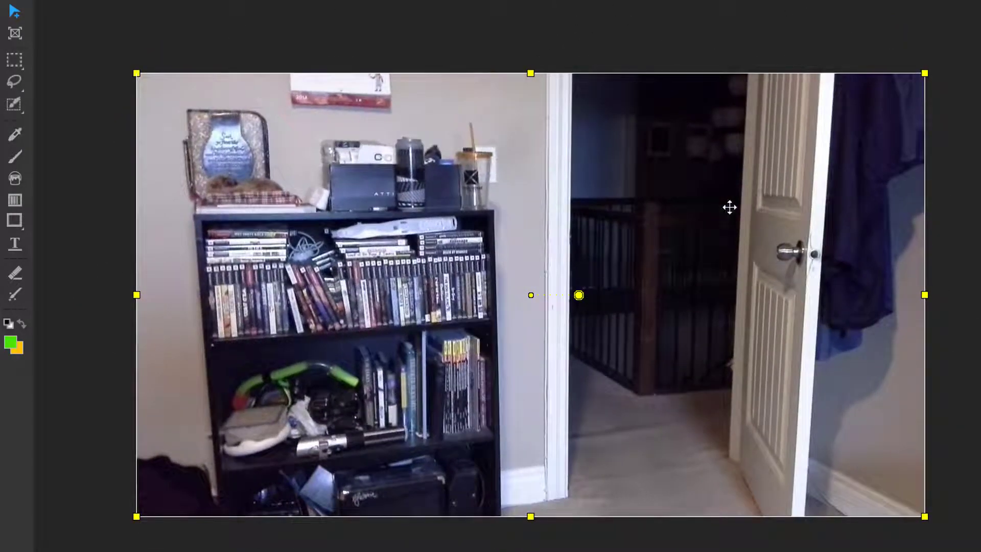
# Step: Resize the photo by its corner handles until it fills the whole canvas
pyautogui.moveTo(924, 74); pyautogui.dragTo(930, 117)
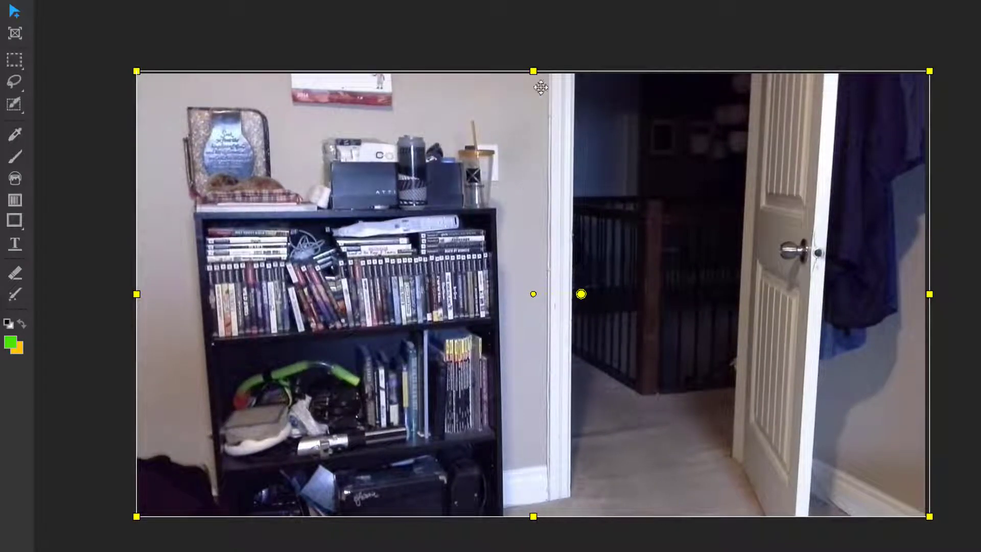
pyautogui.moveTo(930, 71)
pyautogui.mouseDown()
pyautogui.moveTo(466, 328)
pyautogui.moveTo(916, 79)
pyautogui.mouseUp()
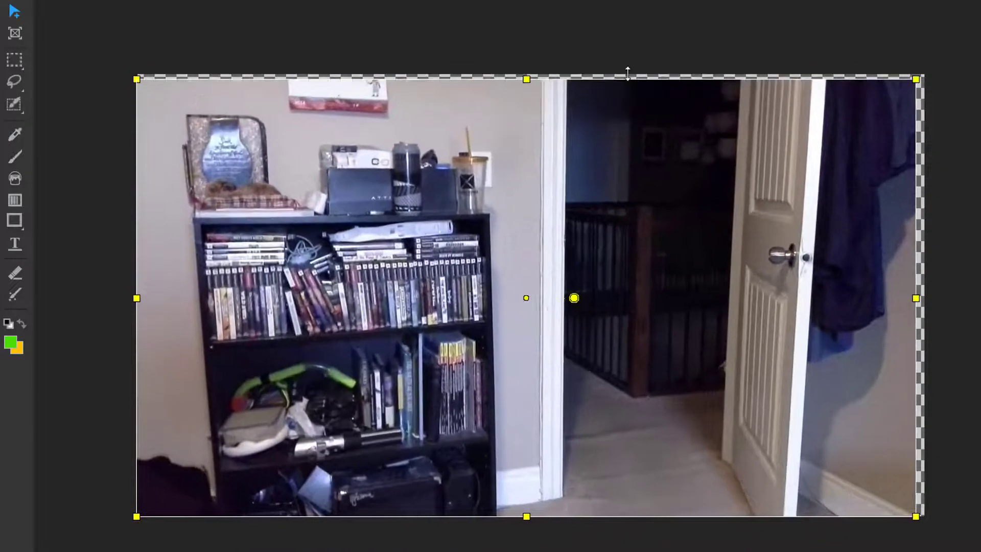
pyautogui.moveTo(628, 73); pyautogui.dragTo(629, 68)
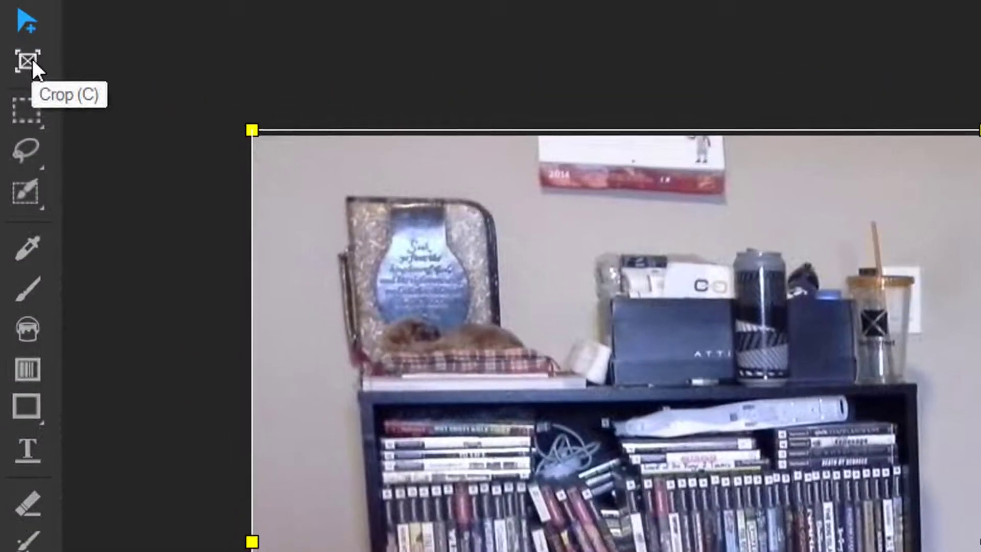
# Step: Reposition the photo with the Crop tool and zoom the view in to 45
pyautogui.click(15, 33)
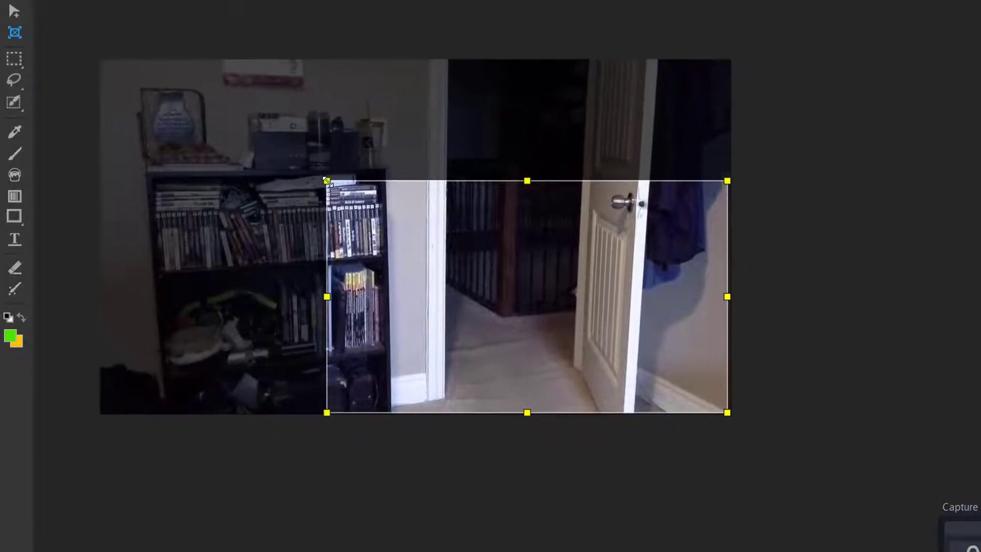
pyautogui.moveTo(456, 256); pyautogui.dragTo(641, 347)
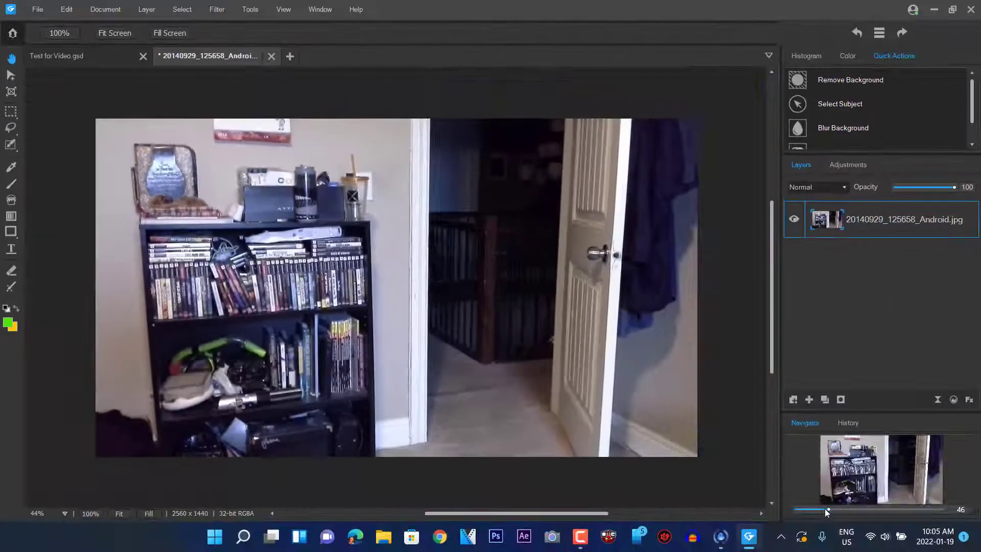
pyautogui.moveTo(826, 509); pyautogui.dragTo(828, 509)
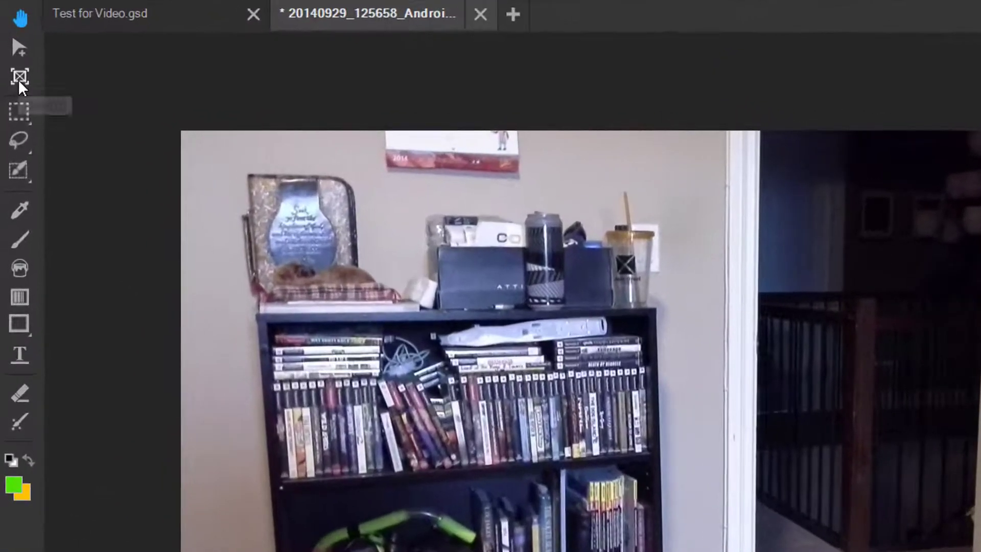
# Step: Draw a rectangular selection over the bookshelf top items and set the selection mode to Subtract
pyautogui.click(22, 119)
pyautogui.moveTo(150, 127); pyautogui.dragTo(627, 304)
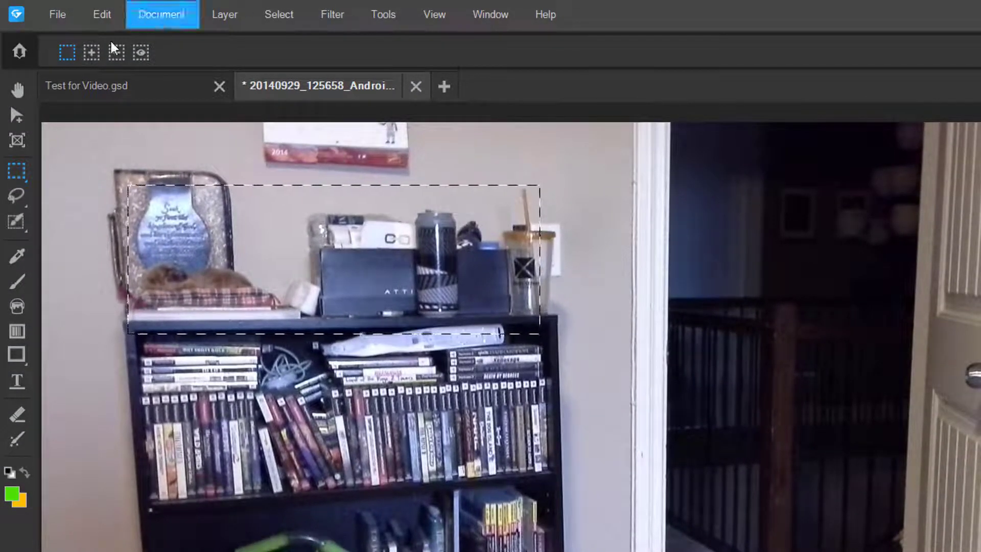
pyautogui.click(94, 52)
pyautogui.click(117, 53)
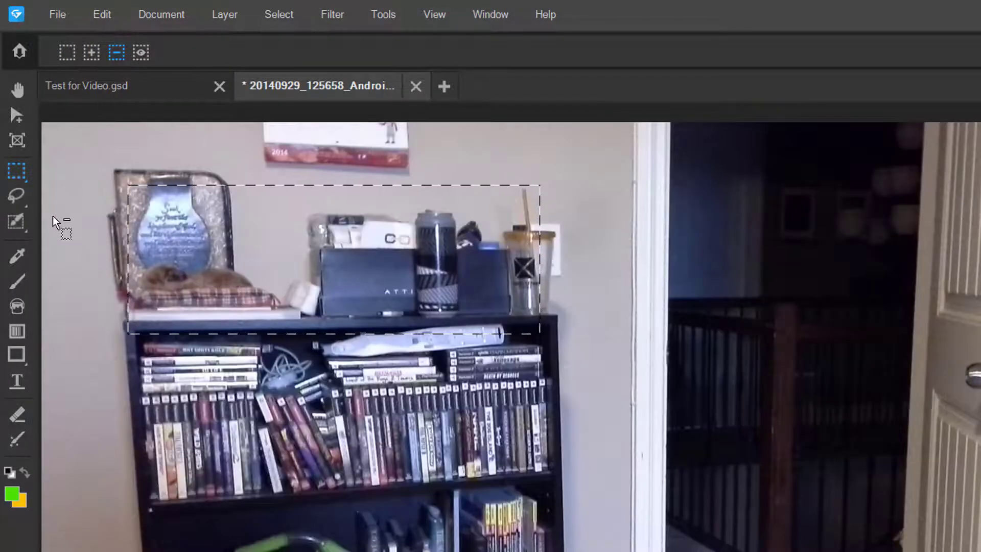
pyautogui.click(7, 201)
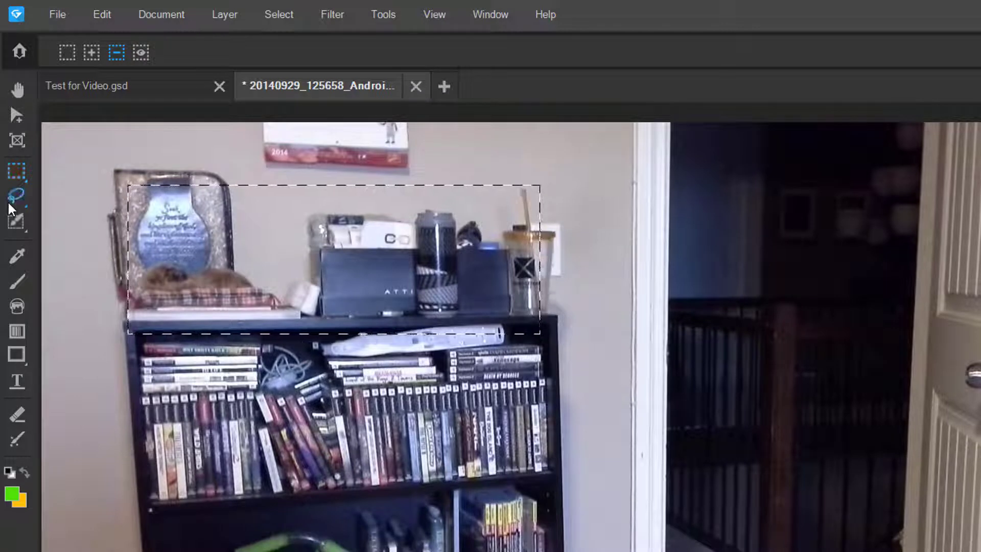
pyautogui.click(281, 15)
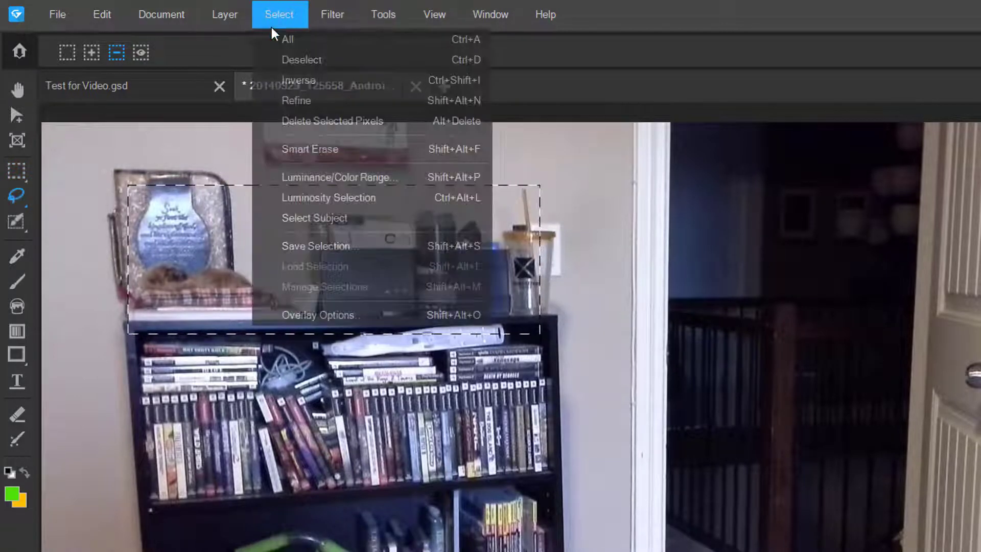
# Step: Lasso the door knob and nearby coat and drag the patch to the left
pyautogui.click(285, 57)
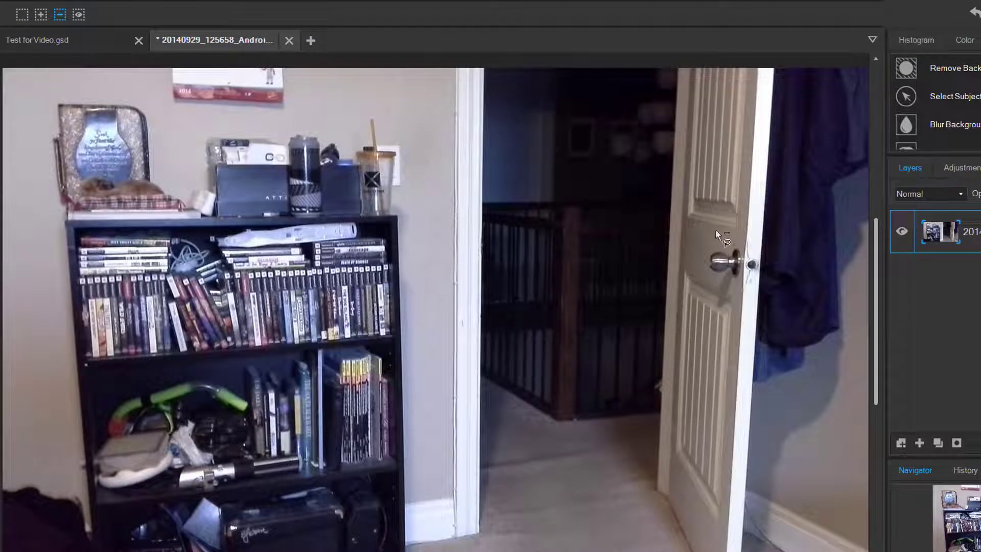
pyautogui.moveTo(716, 230)
pyautogui.mouseDown()
pyautogui.moveTo(635, 302)
pyautogui.moveTo(825, 242)
pyautogui.moveTo(675, 258)
pyautogui.mouseUp()
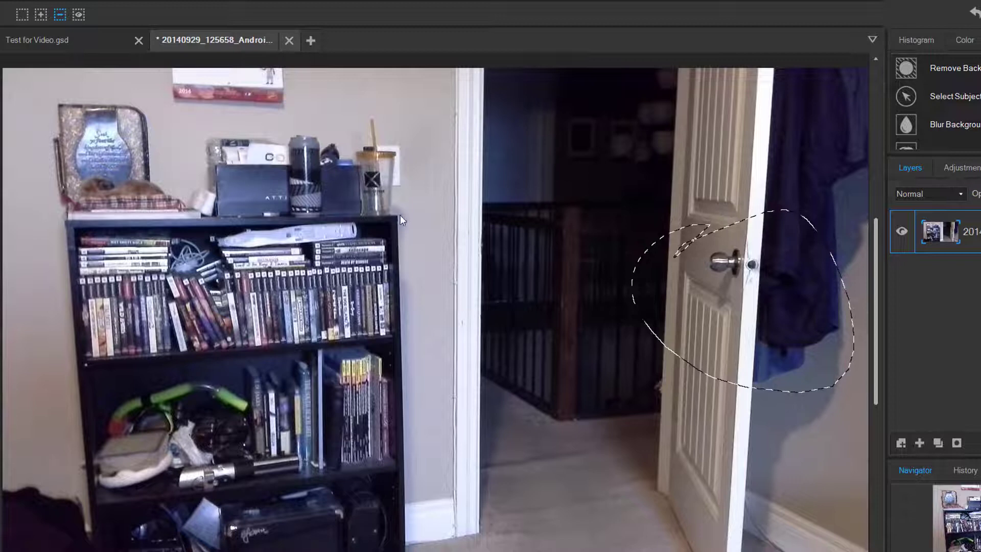
pyautogui.moveTo(670, 279); pyautogui.dragTo(453, 276)
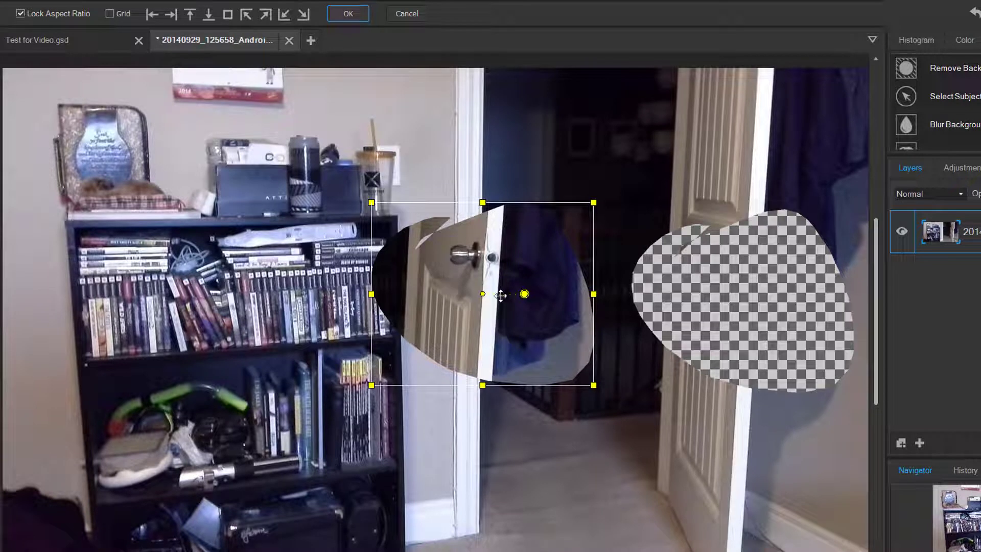
# Step: Move the door-knob patch back onto the door, commit it, and deselect
pyautogui.hotkey('alt', 'e')
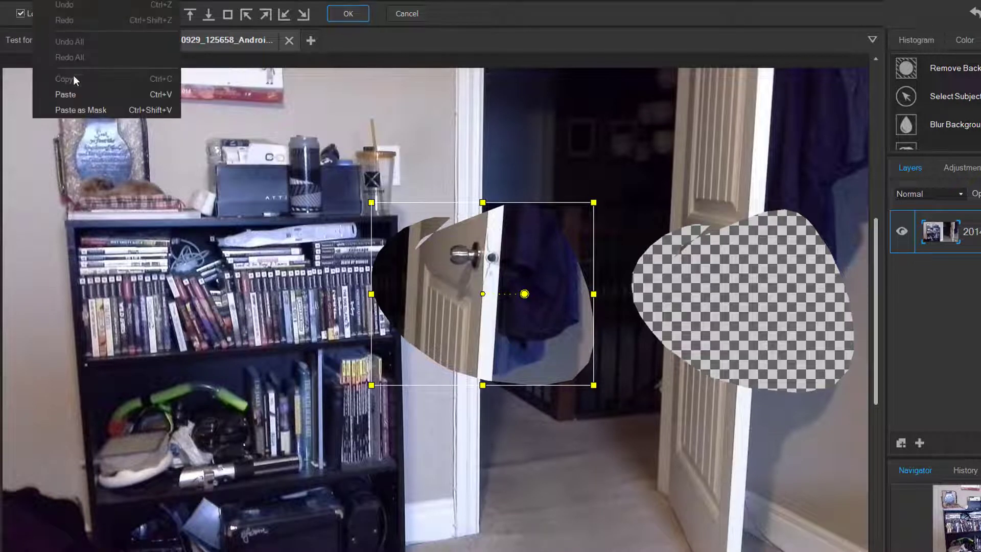
pyautogui.press('Left')
pyautogui.press('Left')
pyautogui.press('Escape')
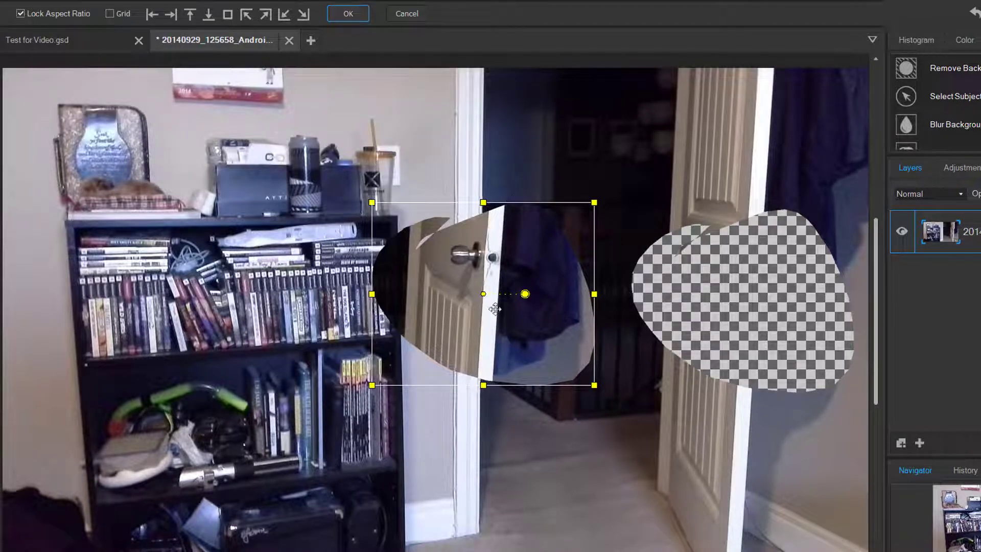
pyautogui.moveTo(494, 309); pyautogui.dragTo(713, 318)
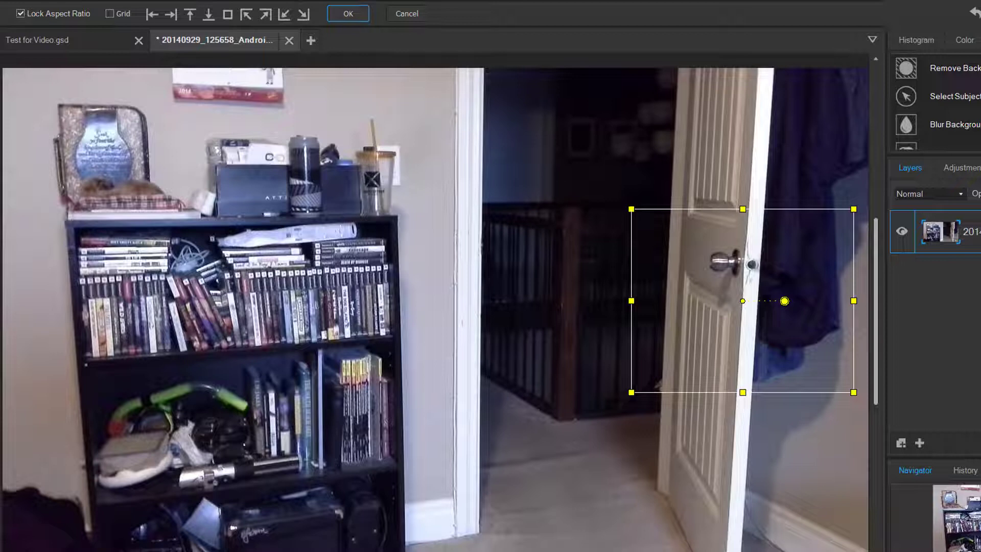
pyautogui.press('Return')
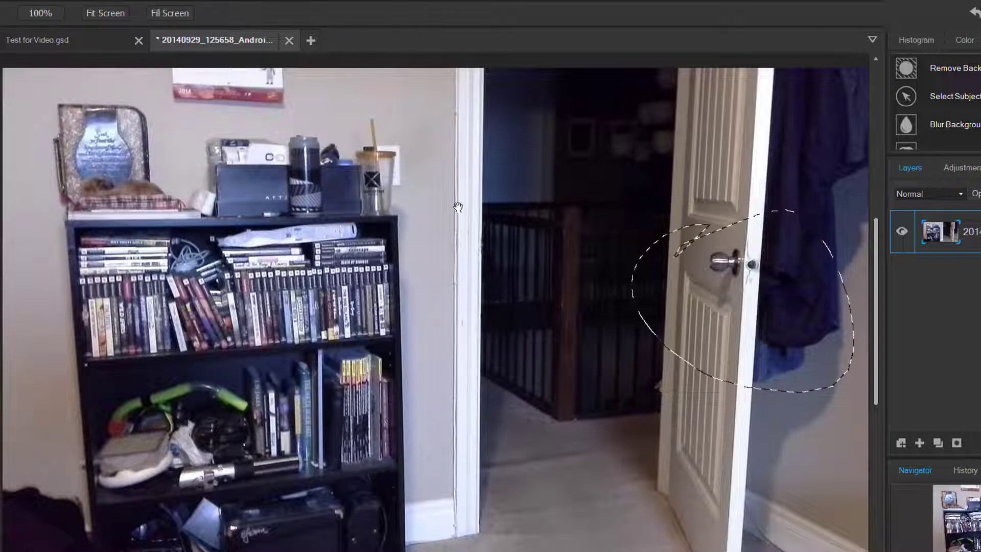
pyautogui.click(184, 1)
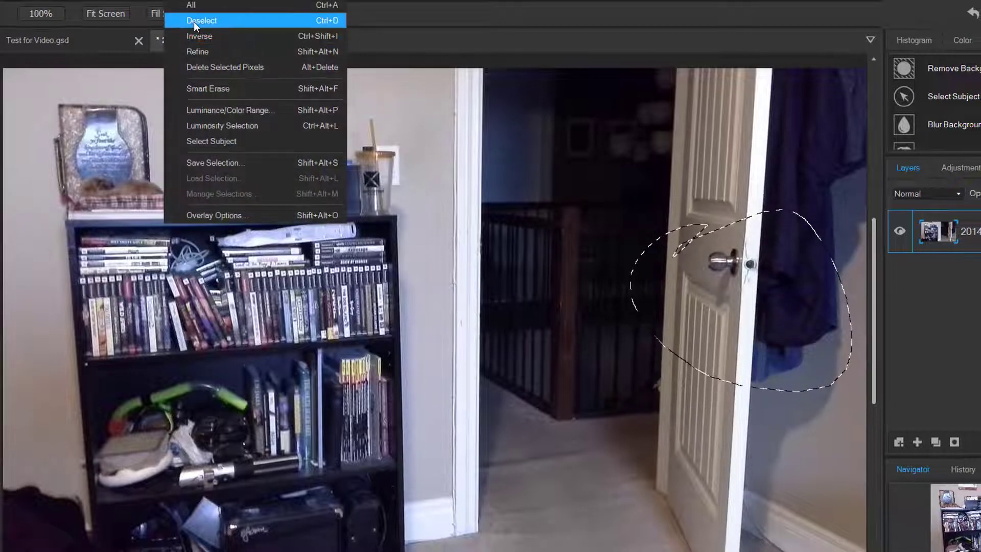
pyautogui.click(194, 21)
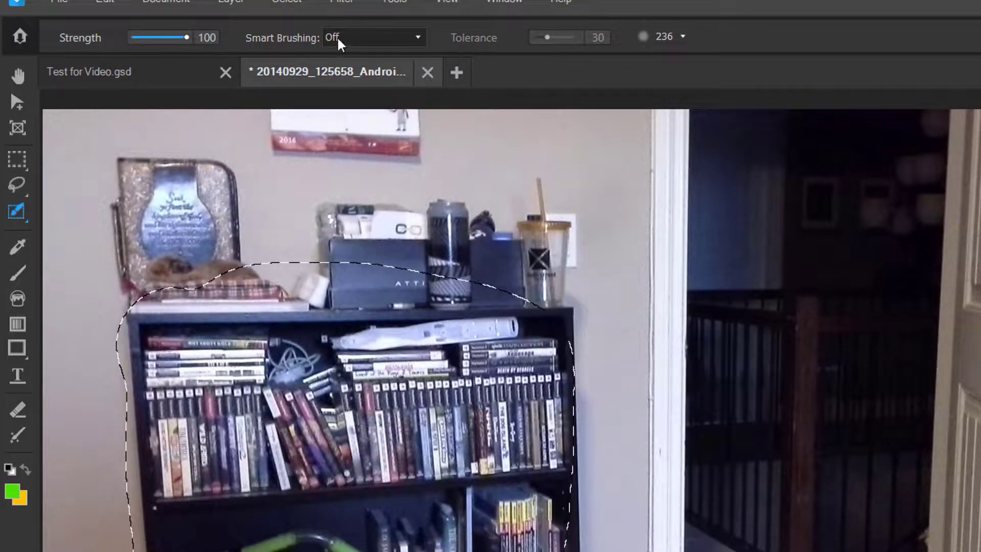
# Step: Set Smart Brushing to Magic and brush a selection across the doorway and hallway
pyautogui.click(418, 39)
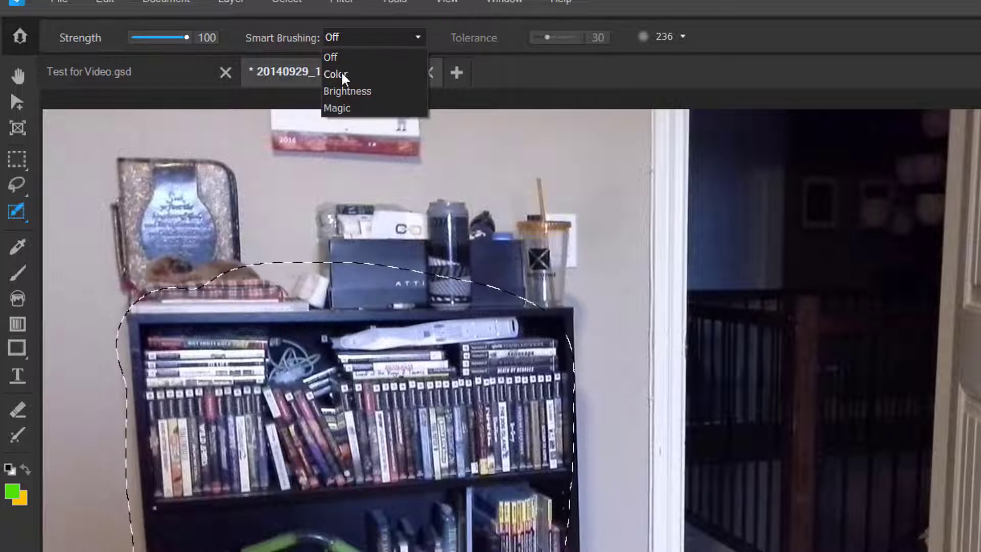
pyautogui.click(339, 108)
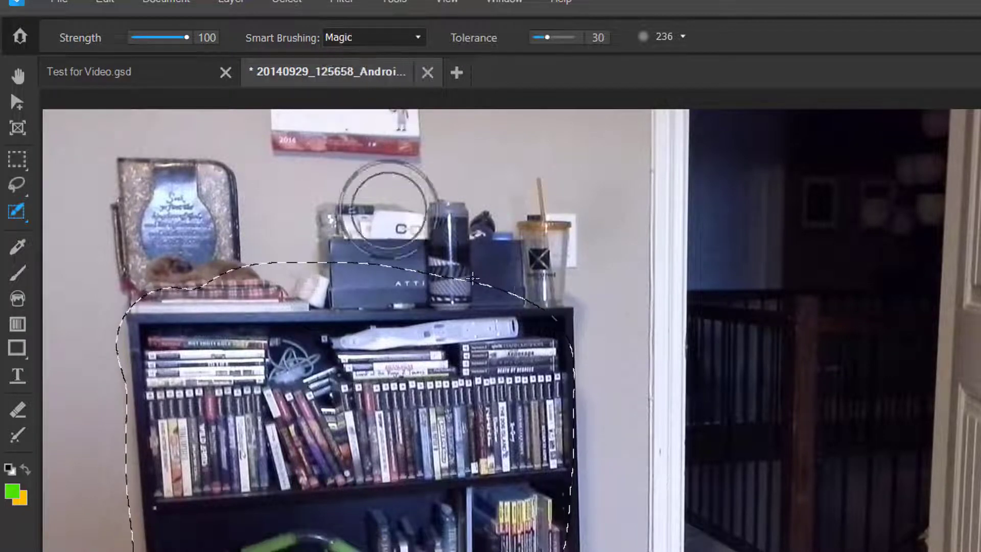
pyautogui.moveTo(838, 327)
pyautogui.mouseDown()
pyautogui.moveTo(855, 340)
pyautogui.moveTo(654, 468)
pyautogui.moveTo(664, 475)
pyautogui.moveTo(608, 408)
pyautogui.moveTo(614, 460)
pyautogui.moveTo(679, 501)
pyautogui.moveTo(778, 470)
pyautogui.moveTo(828, 478)
pyautogui.moveTo(869, 493)
pyautogui.moveTo(924, 543)
pyautogui.moveTo(620, 291)
pyautogui.moveTo(898, 460)
pyautogui.moveTo(933, 126)
pyautogui.mouseUp()
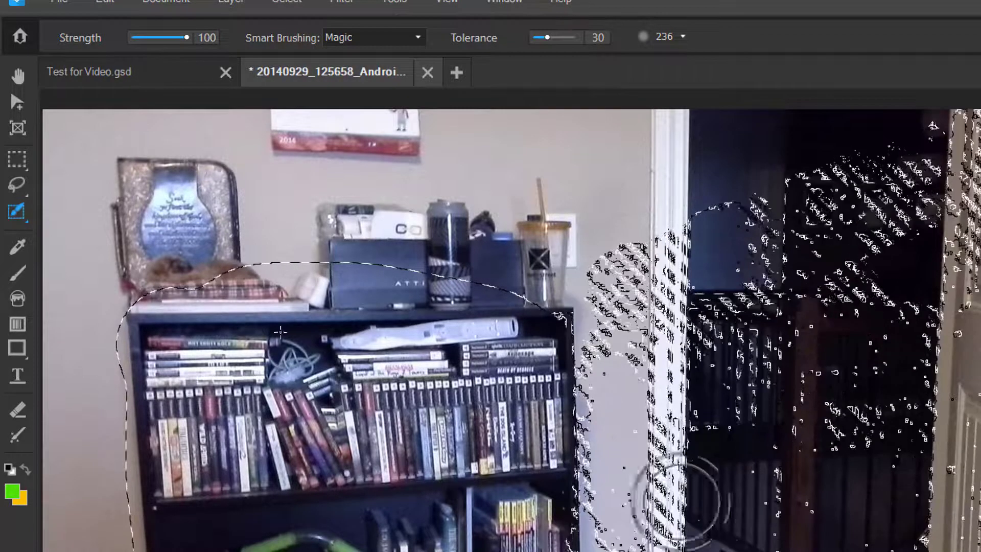
pyautogui.click(108, 3)
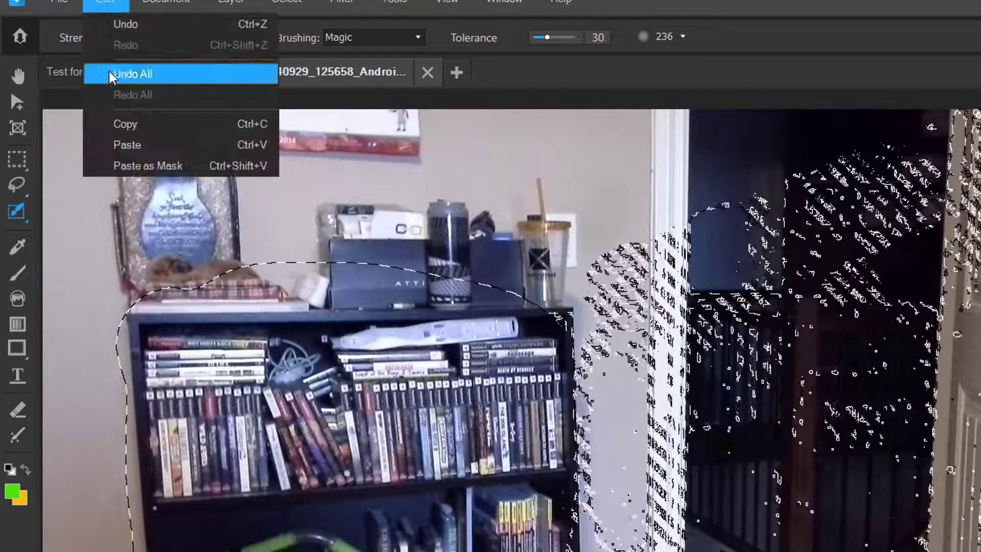
# Step: Undo All, then sample blue-grey as background and a dark red as foreground colour
pyautogui.click(109, 71)
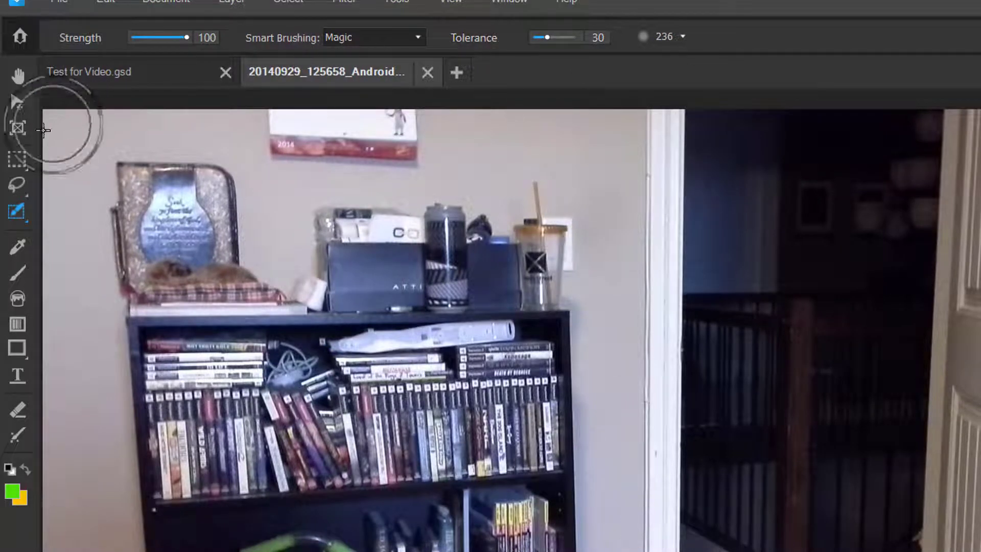
pyautogui.click(16, 247)
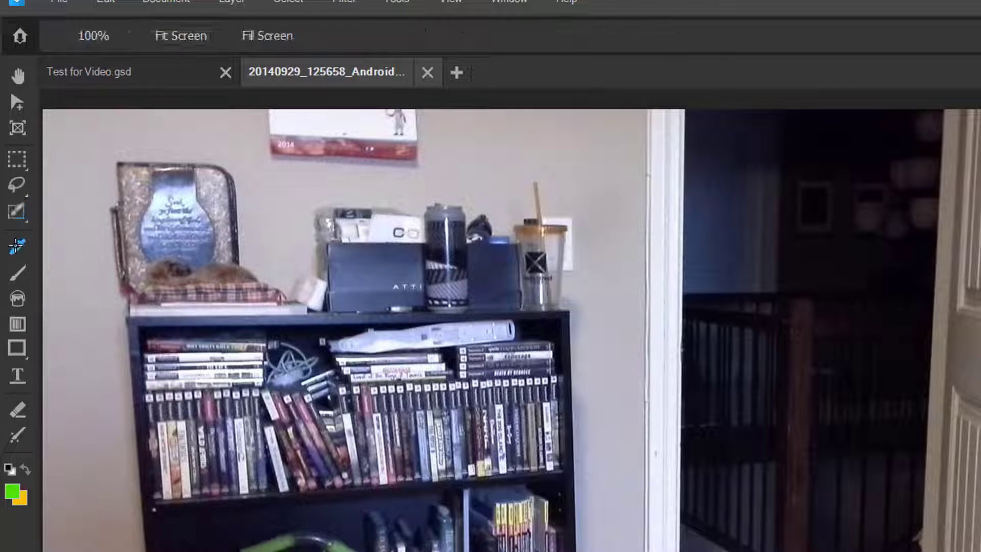
pyautogui.click(376, 274)
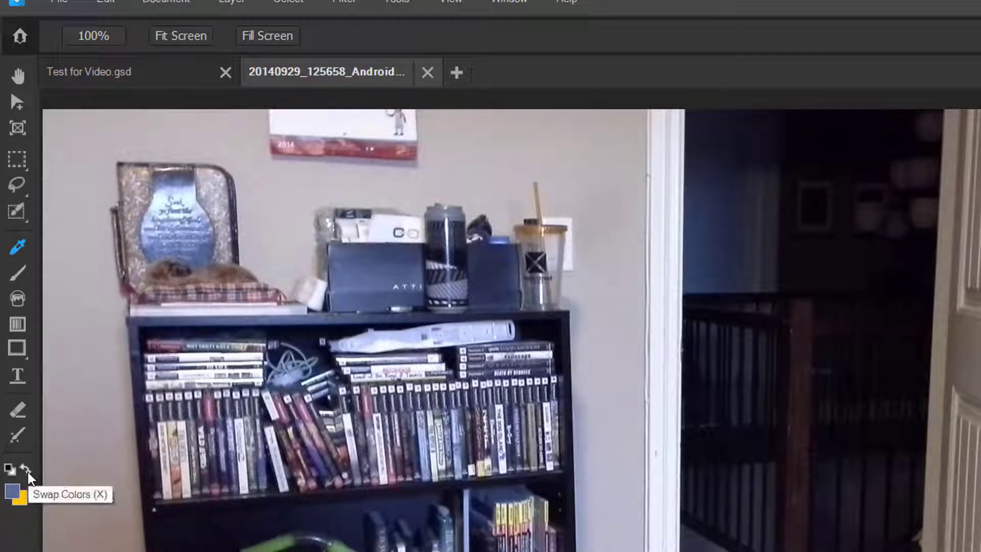
pyautogui.click(27, 471)
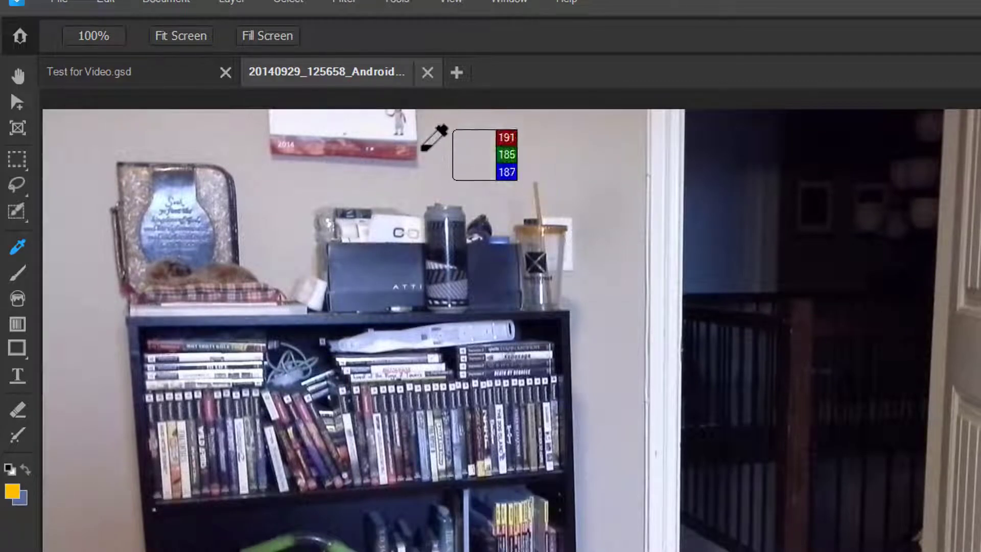
pyautogui.click(396, 149)
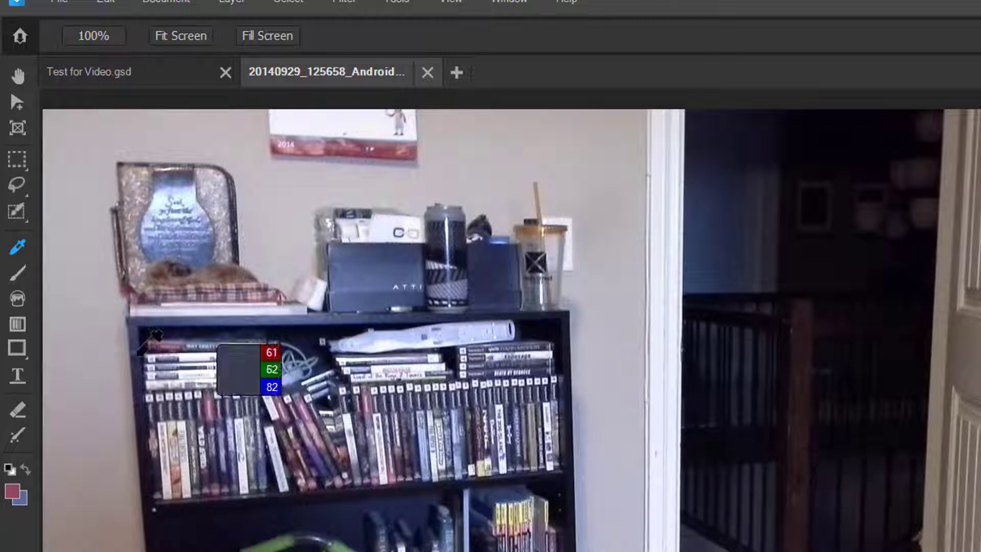
# Step: Brush red strokes beside the door frame and red E and f shapes on the wall
pyautogui.click(17, 273)
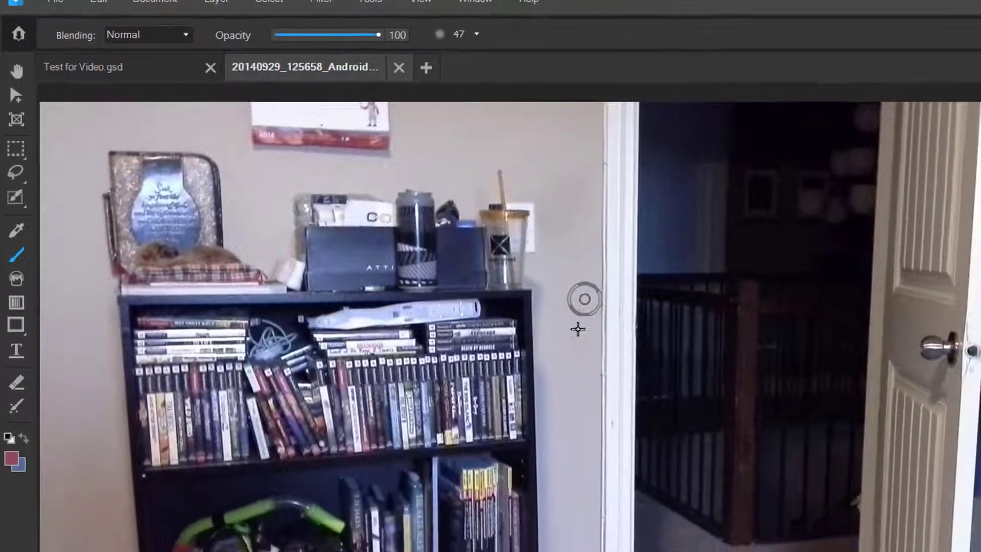
pyautogui.moveTo(578, 329)
pyautogui.mouseDown()
pyautogui.moveTo(564, 411)
pyautogui.moveTo(612, 465)
pyautogui.moveTo(609, 475)
pyautogui.mouseUp()
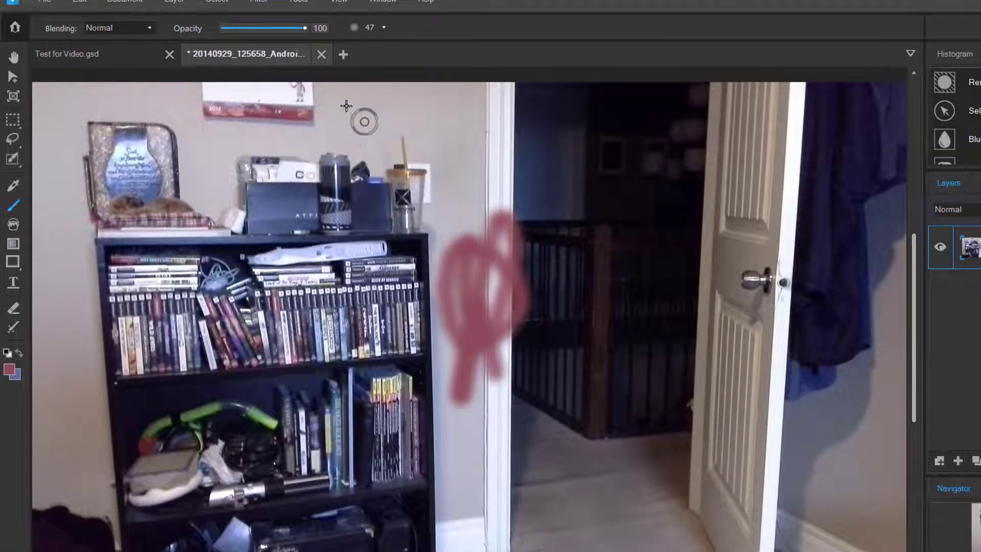
pyautogui.moveTo(381, 91)
pyautogui.mouseDown()
pyautogui.moveTo(339, 125)
pyautogui.moveTo(361, 136)
pyautogui.moveTo(331, 149)
pyautogui.moveTo(412, 159)
pyautogui.moveTo(404, 91)
pyautogui.moveTo(420, 151)
pyautogui.mouseUp()
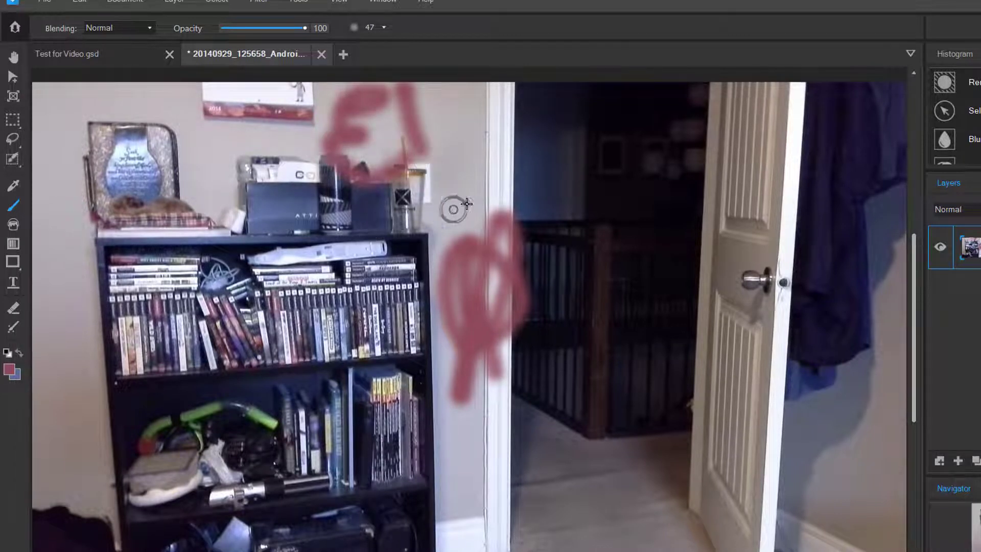
pyautogui.moveTo(477, 169)
pyautogui.mouseDown()
pyautogui.moveTo(445, 224)
pyautogui.moveTo(427, 200)
pyautogui.moveTo(516, 183)
pyautogui.moveTo(495, 201)
pyautogui.moveTo(522, 189)
pyautogui.moveTo(564, 221)
pyautogui.moveTo(552, 138)
pyautogui.moveTo(591, 194)
pyautogui.moveTo(607, 148)
pyautogui.mouseUp()
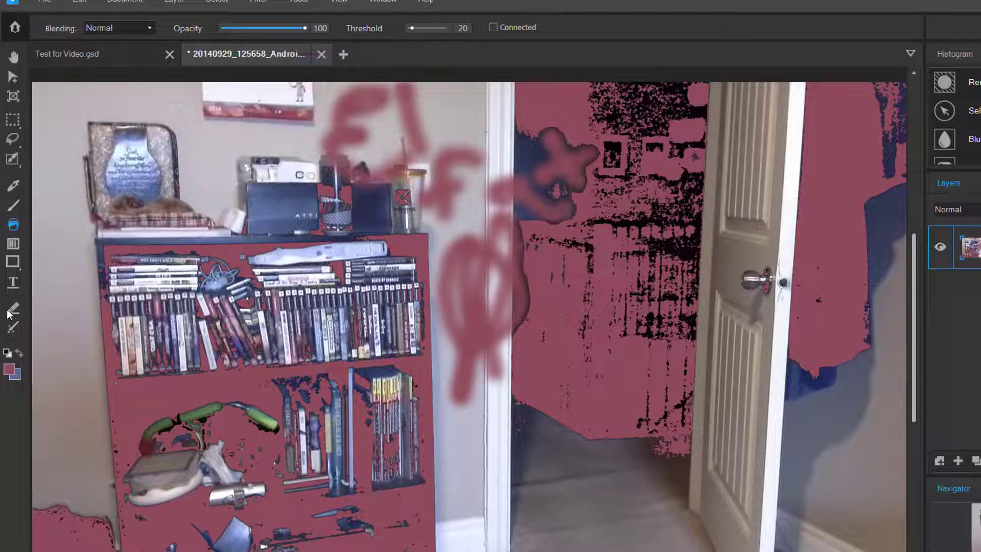
# Step: Drag a blue-to-red gradient across the canvas and rotate it until it runs horizontally
pyautogui.click(12, 244)
pyautogui.moveTo(130, 151); pyautogui.dragTo(617, 349)
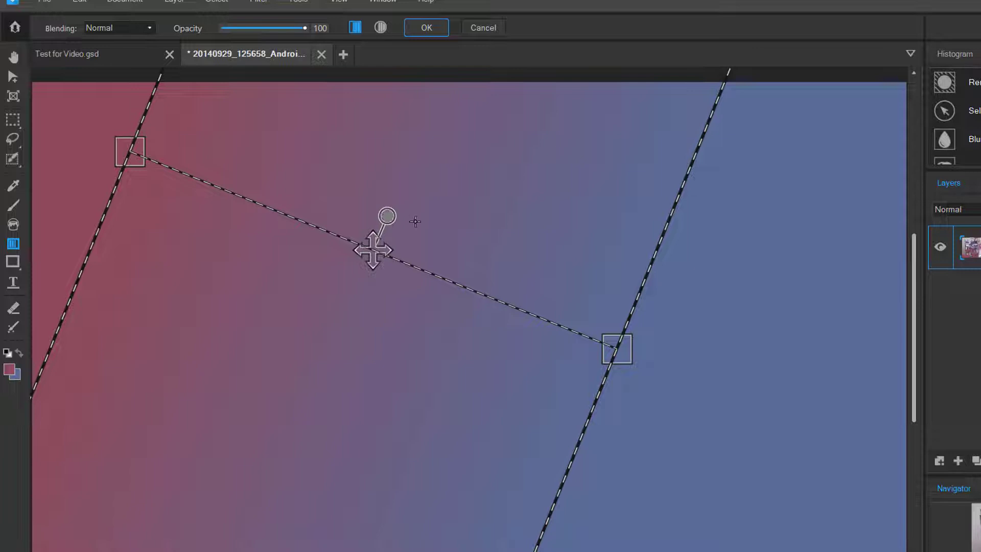
pyautogui.moveTo(412, 219); pyautogui.dragTo(394, 339)
pyautogui.moveTo(624, 189); pyautogui.dragTo(882, 324)
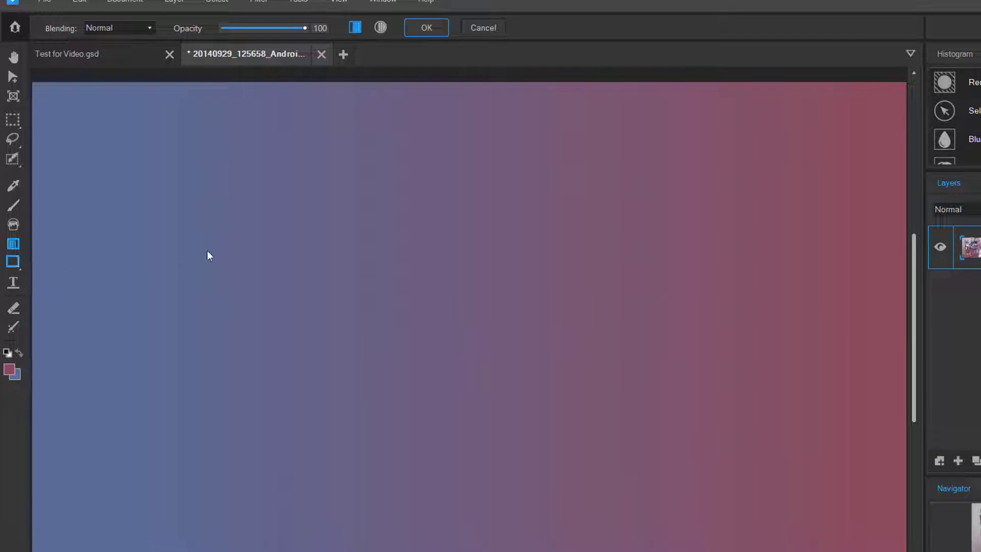
# Step: Apply the gradient, then draw five overlapping red-outlined rectangles: wide bars plus two tall narrow ones
pyautogui.press('u')
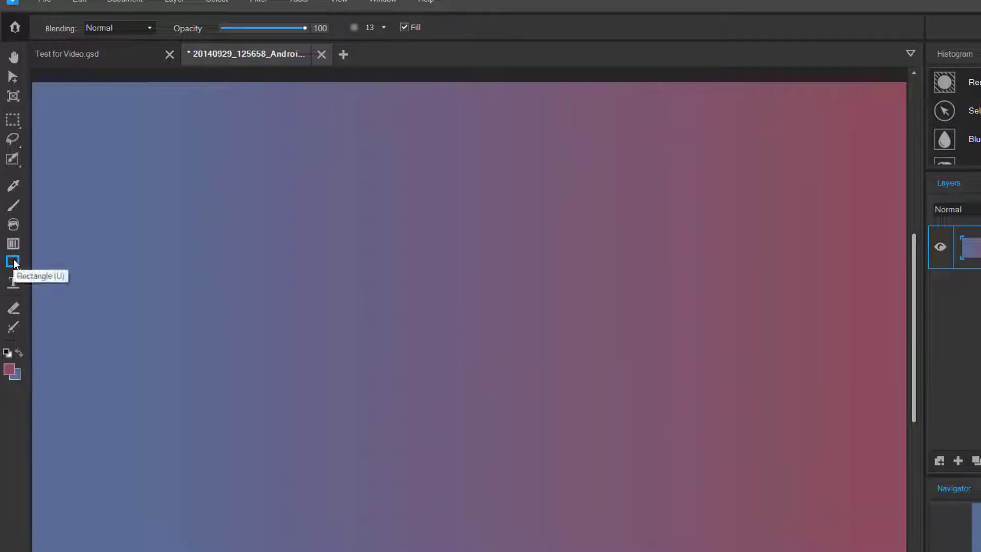
pyautogui.moveTo(138, 214); pyautogui.dragTo(655, 389)
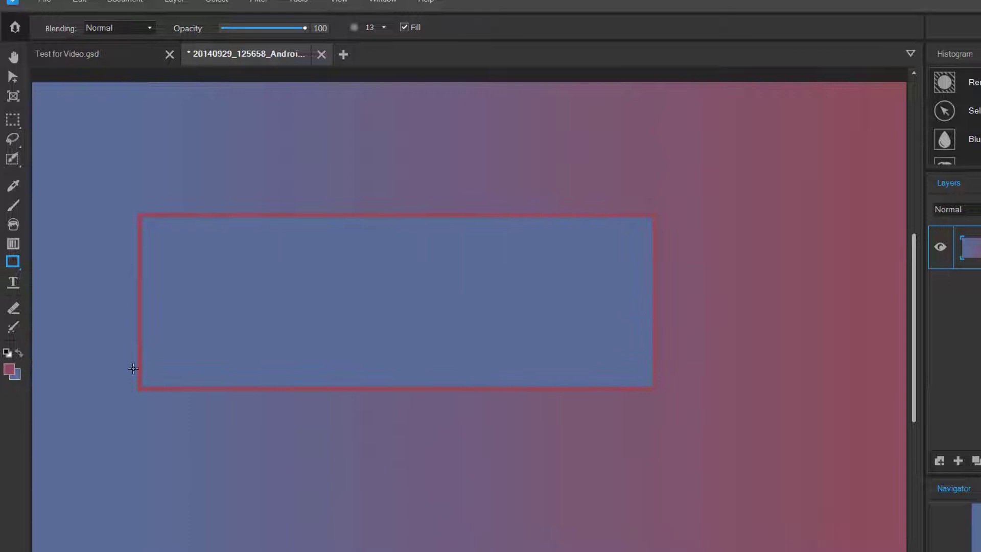
pyautogui.moveTo(342, 460); pyautogui.dragTo(303, 176)
pyautogui.moveTo(477, 160); pyautogui.dragTo(550, 458)
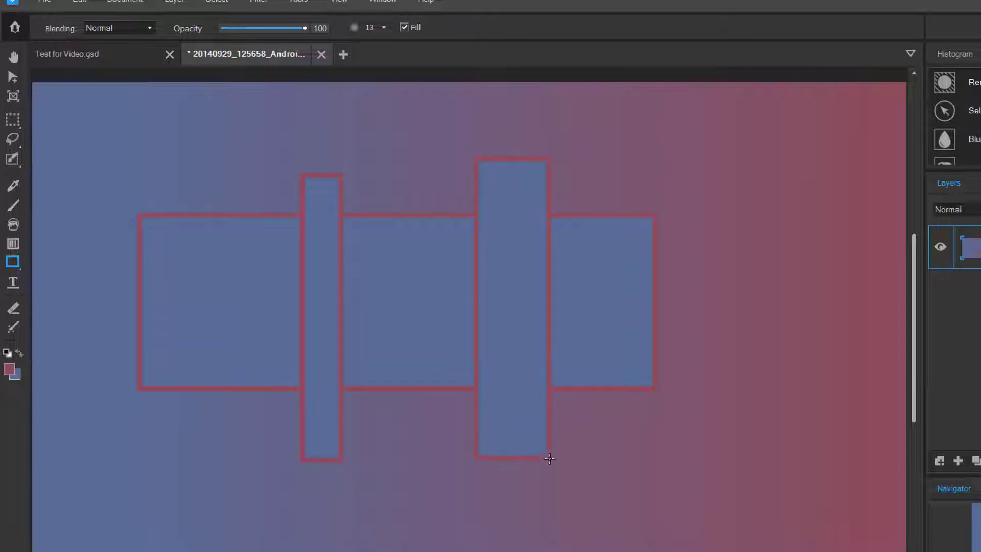
pyautogui.moveTo(758, 318); pyautogui.dragTo(328, 325)
pyautogui.moveTo(115, 326); pyautogui.dragTo(486, 276)
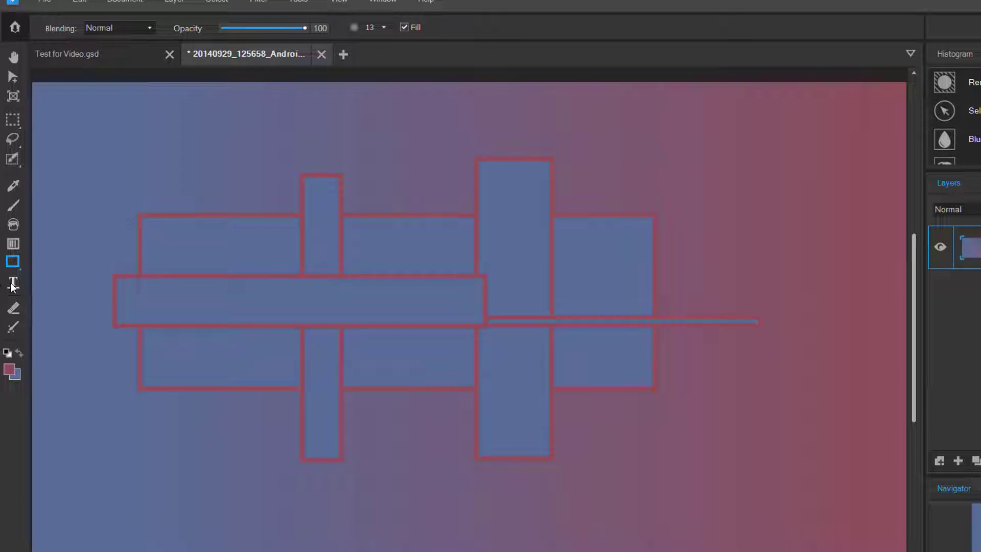
# Step: Add the text 'BOOYAKASHA' on the middle bar and move it up-left into the long horizontal bar
pyautogui.click(339, 300)
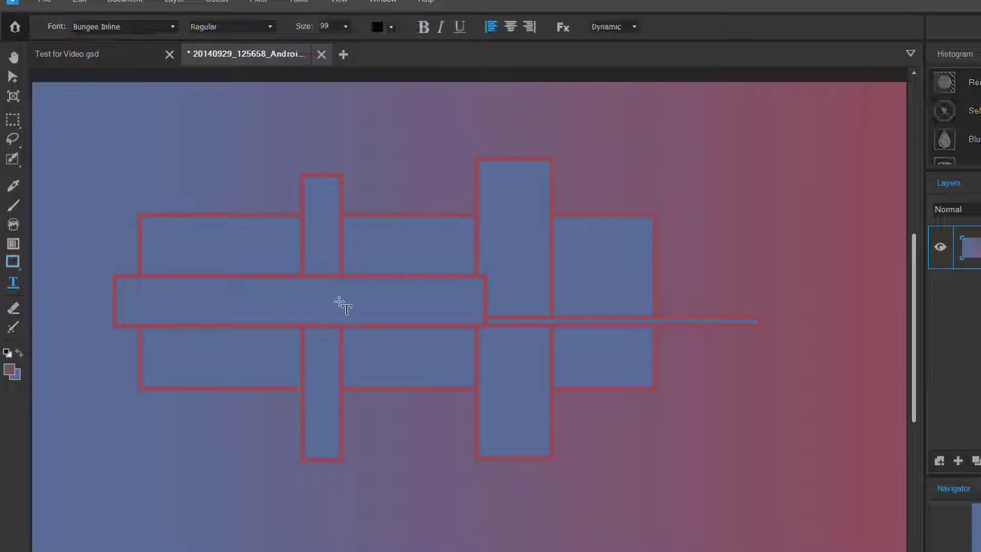
pyautogui.write('BO')
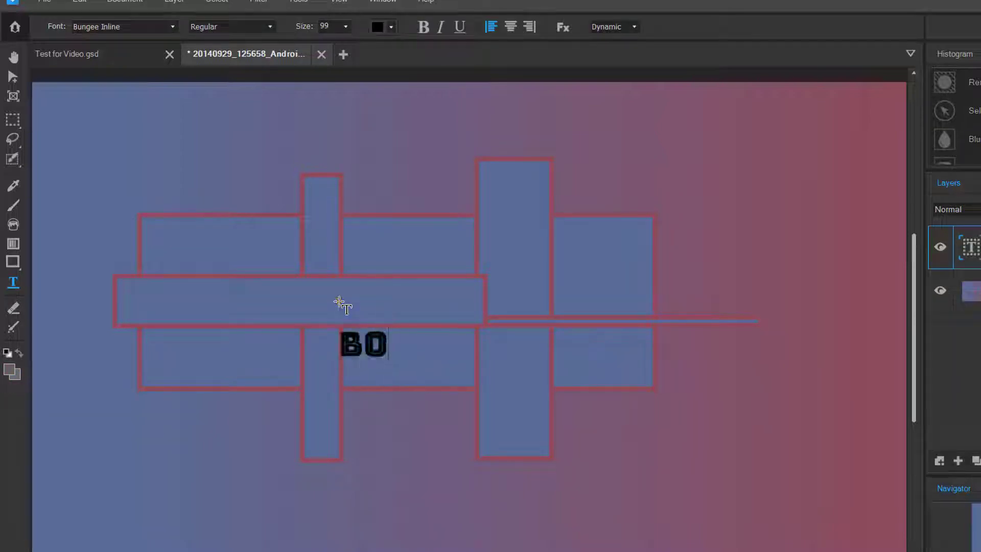
pyautogui.write('OYAKASHA')
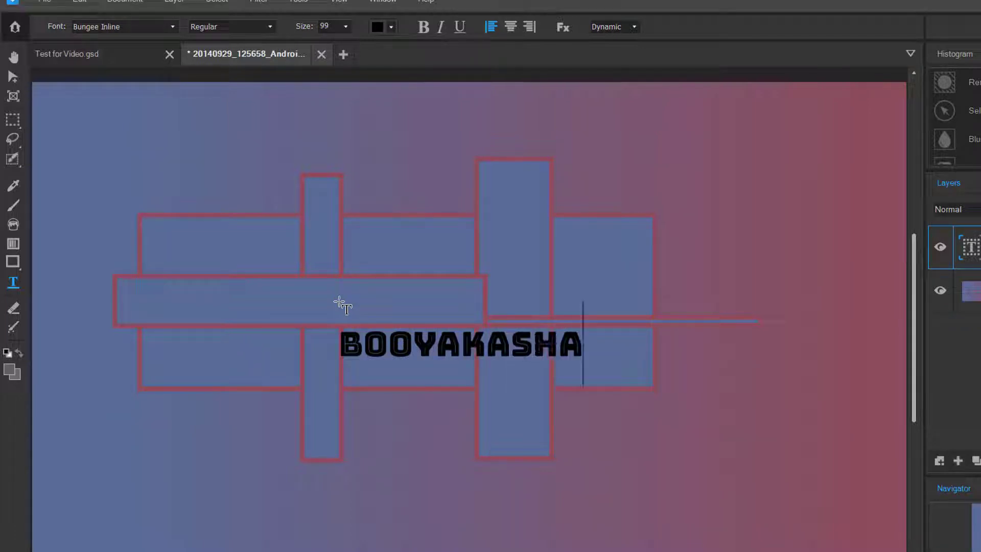
pyautogui.press('Escape')
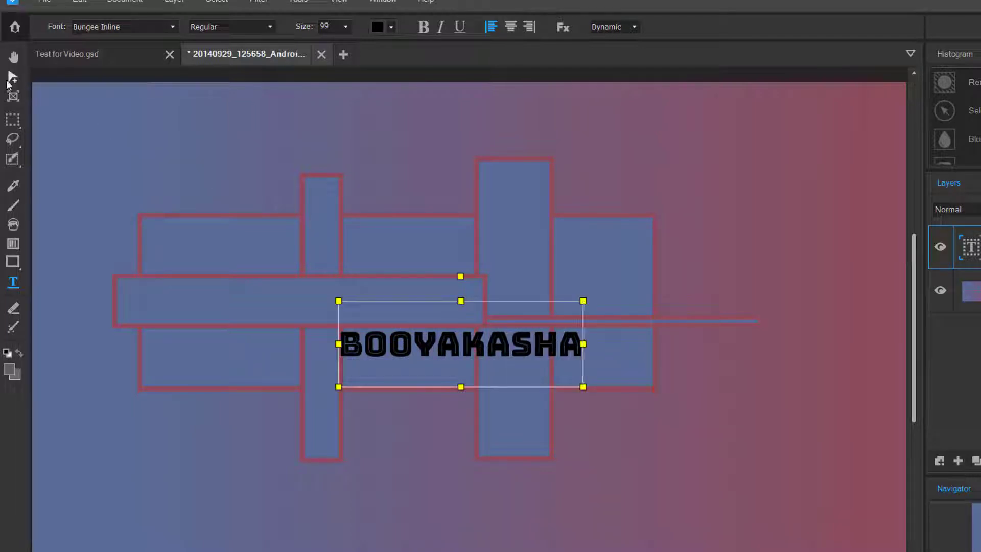
pyautogui.click(456, 345)
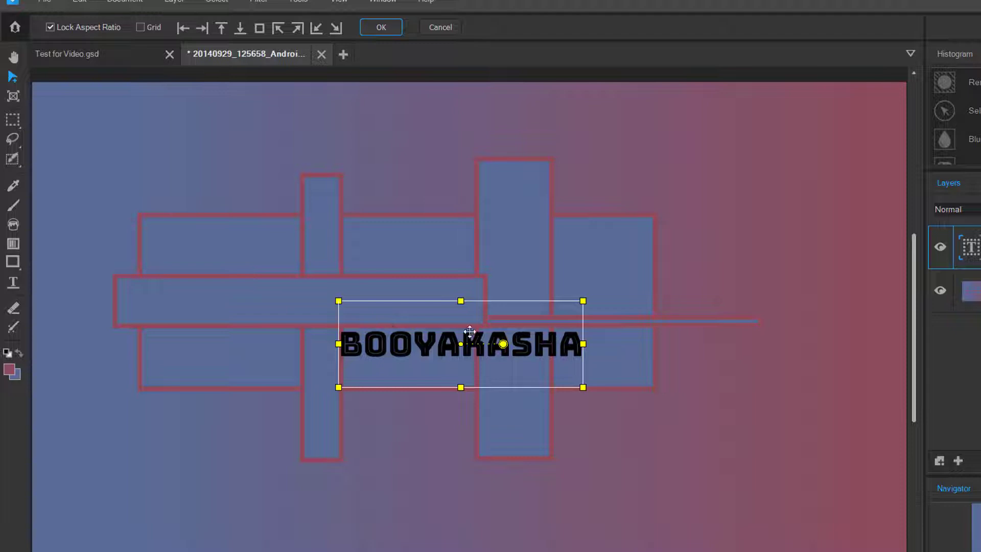
pyautogui.moveTo(408, 302); pyautogui.dragTo(274, 261)
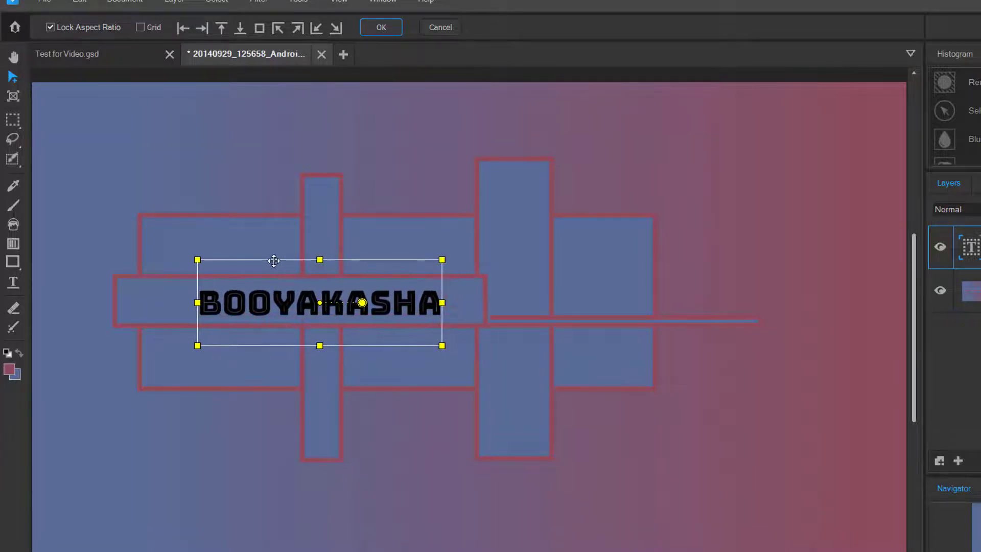
pyautogui.click(14, 56)
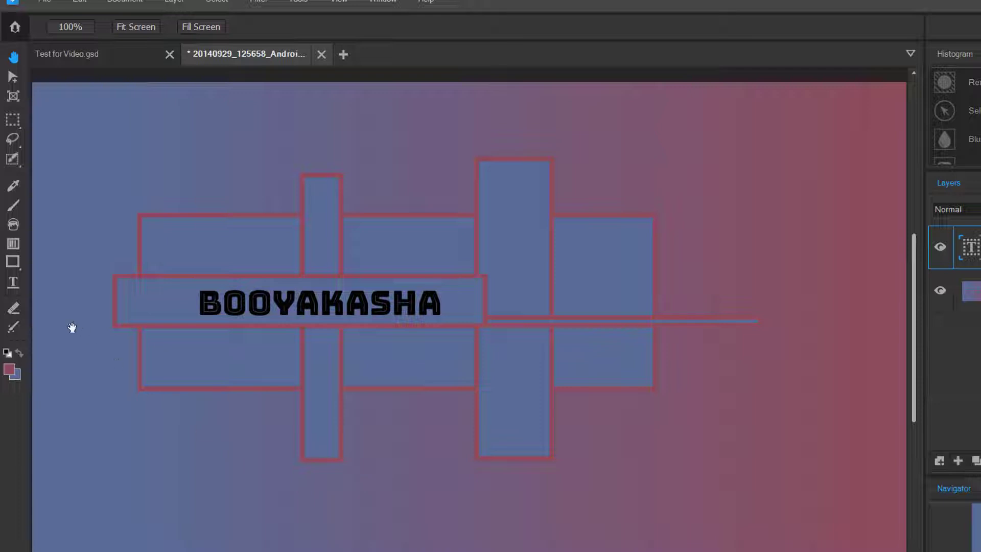
# Step: Rasterize the BOOYAKASHA text layer when the Eraser prompts for it
pyautogui.click(19, 307)
pyautogui.click(599, 231)
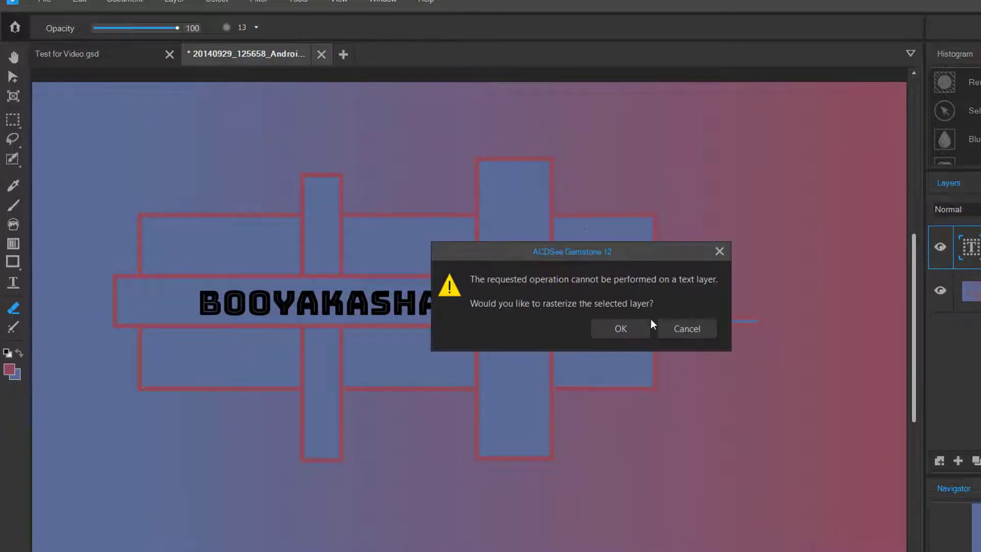
pyautogui.click(630, 329)
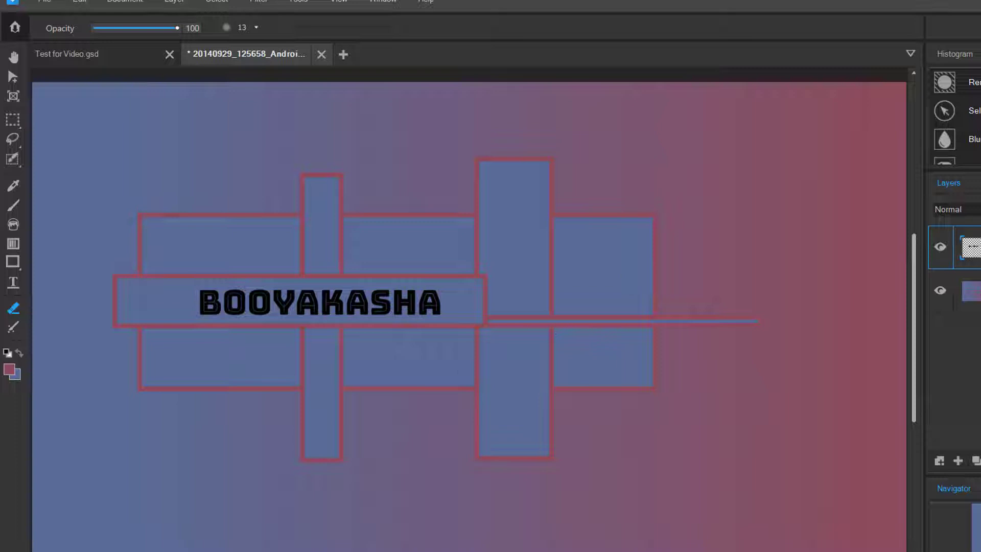
# Step: Erase two test strokes on the gradient layer, undo them, and select the Smart Erase Brush
pyautogui.click(966, 290)
pyautogui.moveTo(578, 270); pyautogui.dragTo(559, 358)
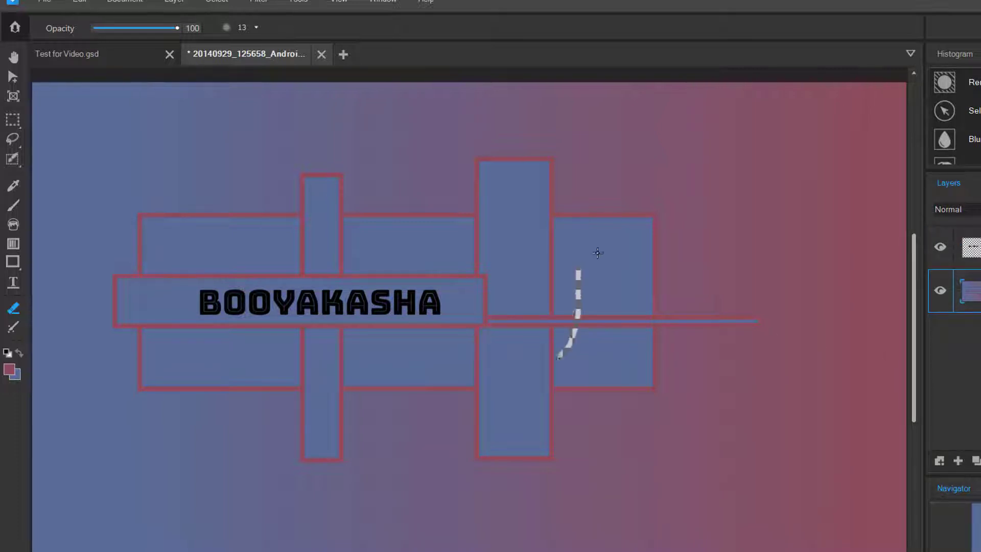
pyautogui.moveTo(597, 252)
pyautogui.mouseDown()
pyautogui.moveTo(549, 355)
pyautogui.moveTo(561, 387)
pyautogui.moveTo(590, 313)
pyautogui.mouseUp()
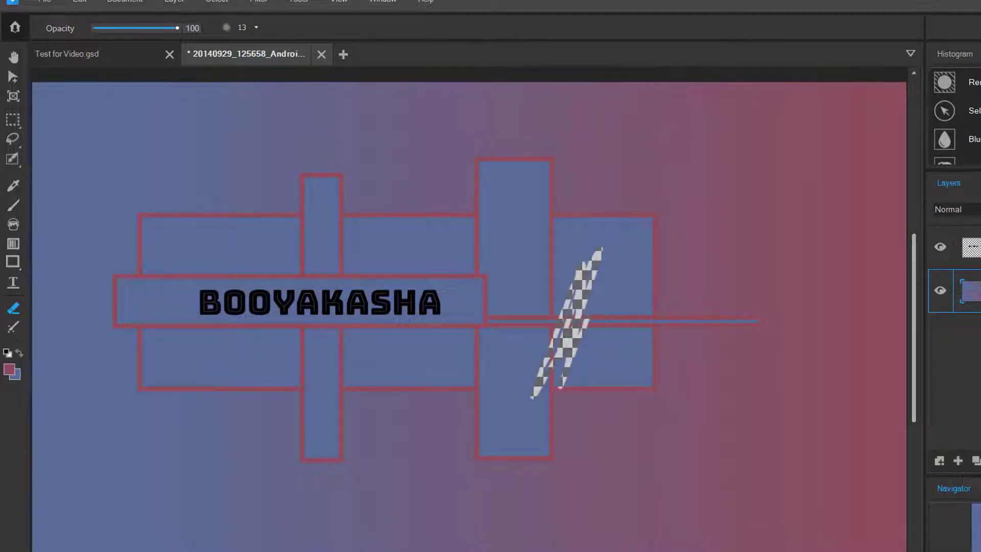
pyautogui.hotkey('ctrl', 'z')
pyautogui.hotkey('ctrl', 'z')
pyautogui.hotkey('ctrl', 'z')
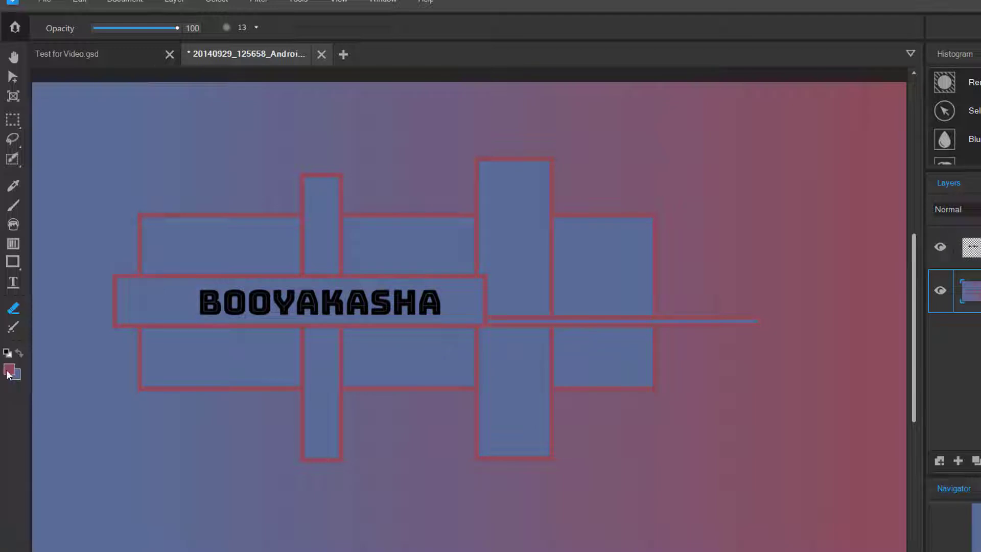
pyautogui.click(15, 328)
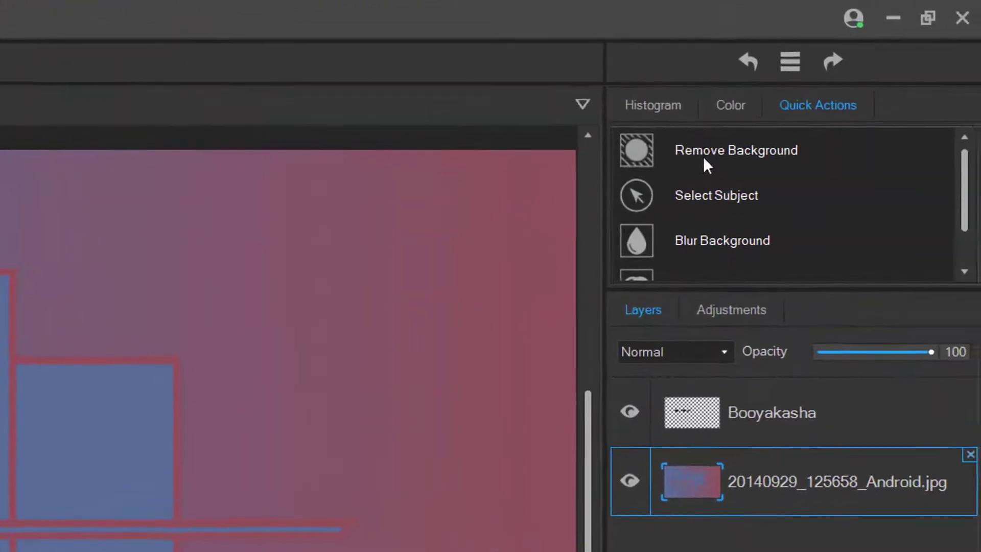
# Step: Start the Remove Background quick action and cancel it, leaving the gradient and rectangles unchanged
pyautogui.click(973, 82)
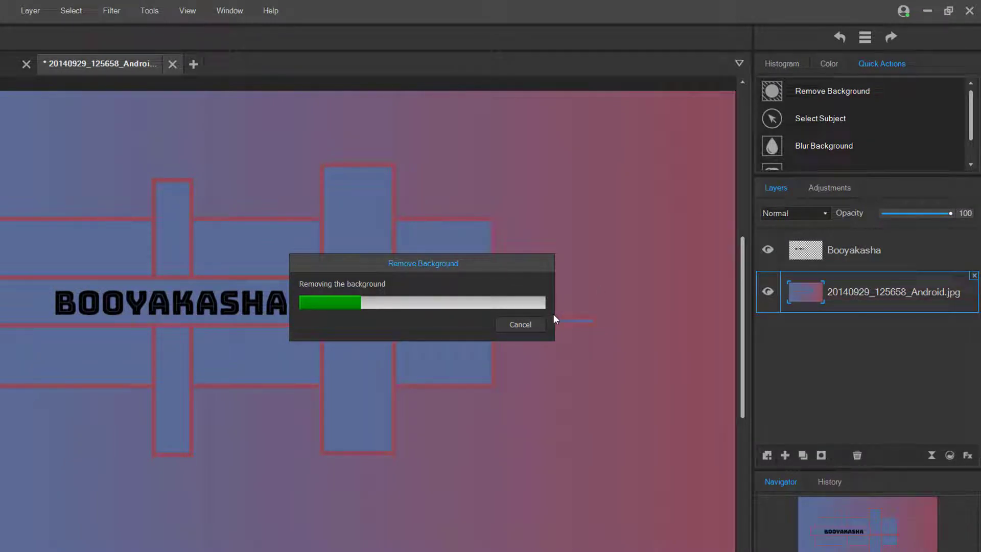
pyautogui.click(542, 325)
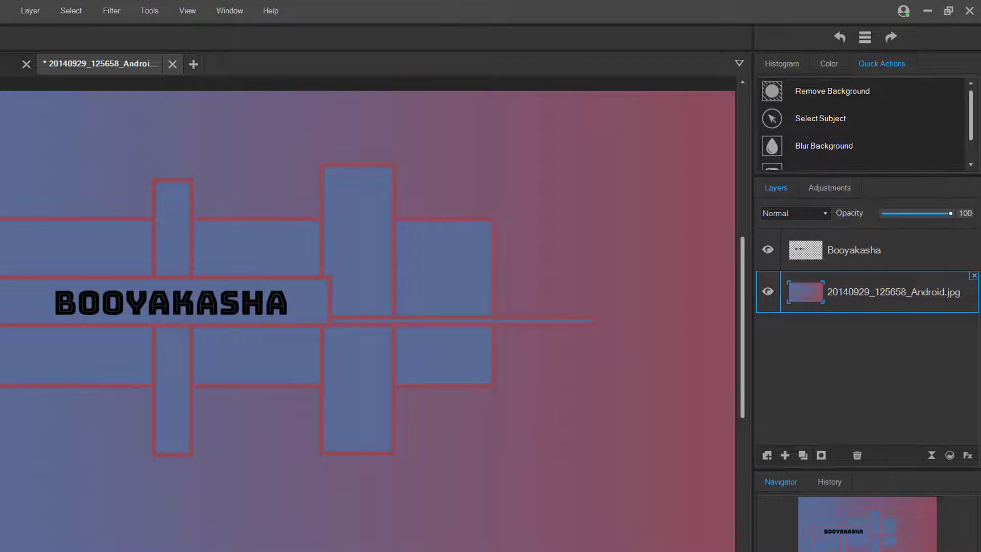
pyautogui.click(0, 10)
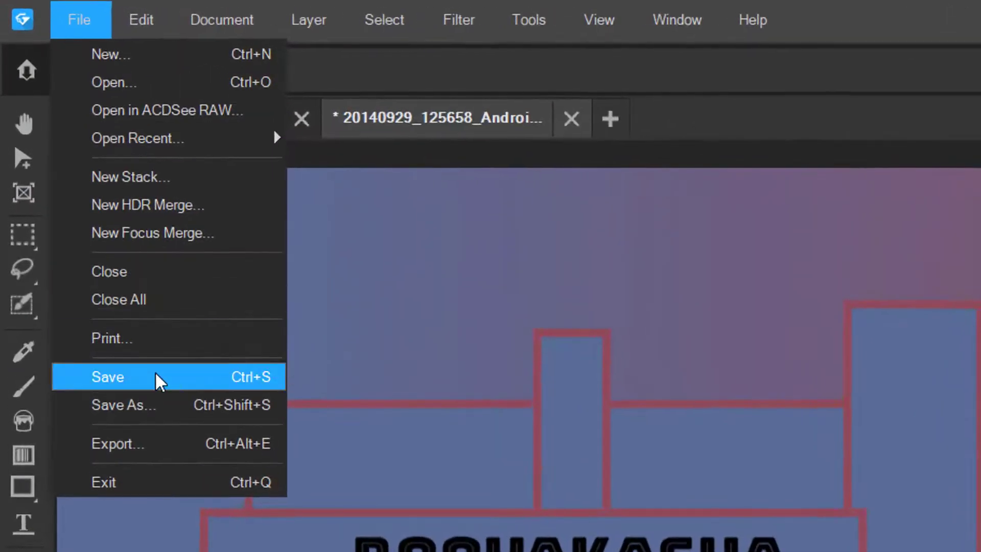
# Step: Save the image as JPG - JPEG named 'asdfgh' on the Desktop, flattening the layers
pyautogui.click(160, 406)
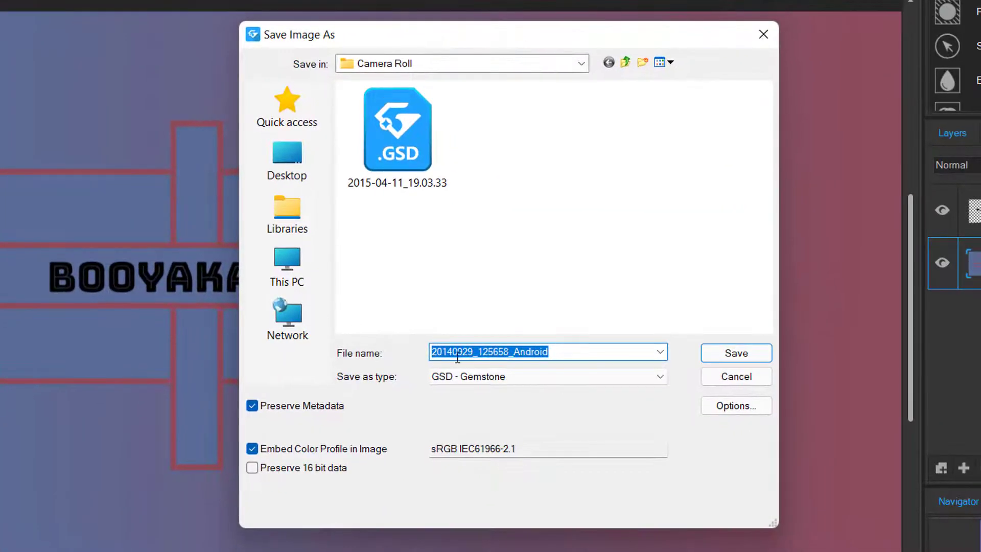
pyautogui.click(470, 382)
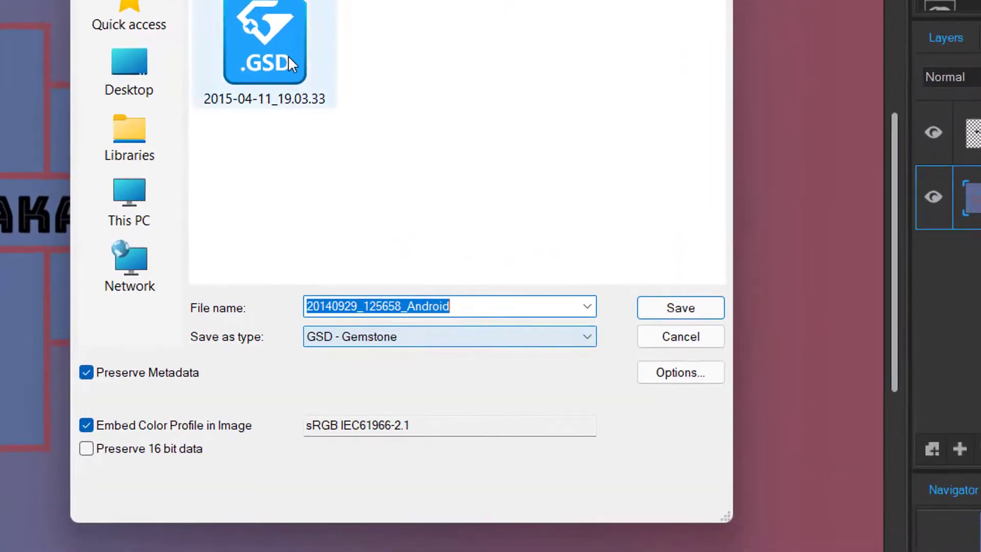
pyautogui.click(474, 339)
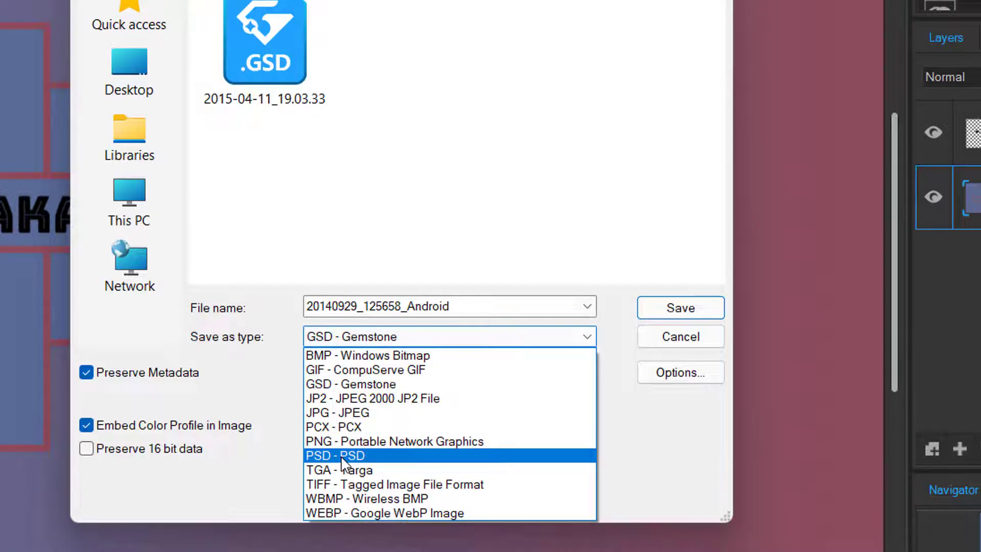
pyautogui.click(344, 412)
pyautogui.tripleClick(445, 301)
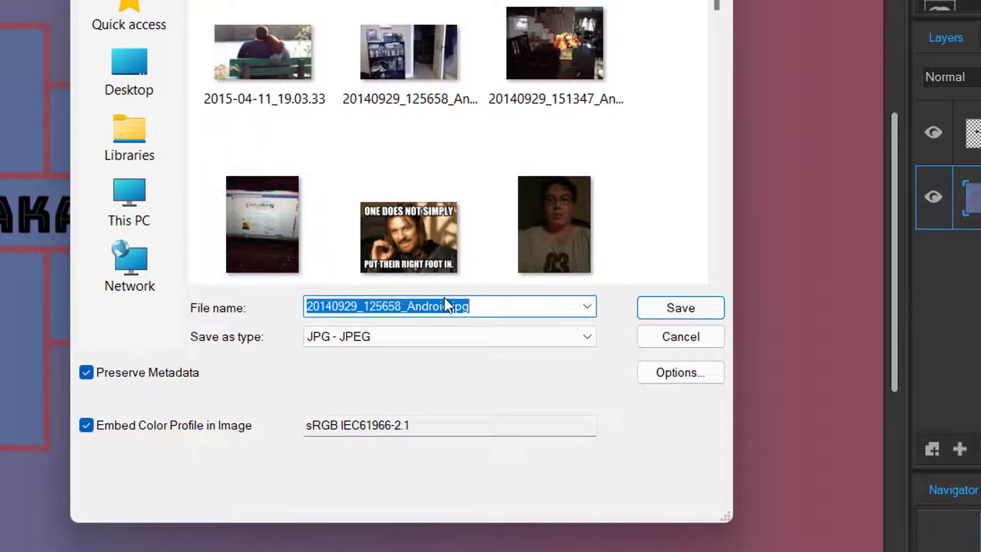
pyautogui.write('asdfgh')
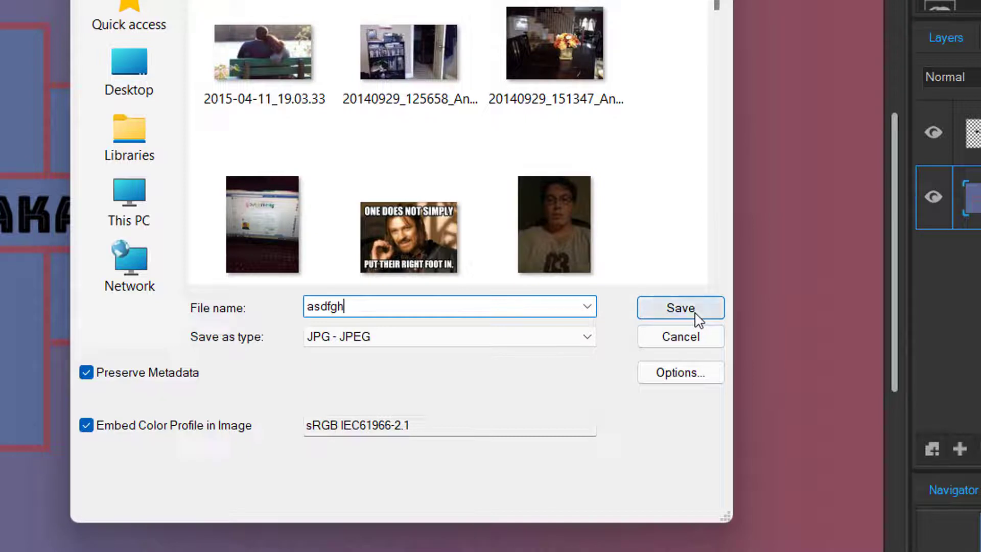
pyautogui.click(113, 62)
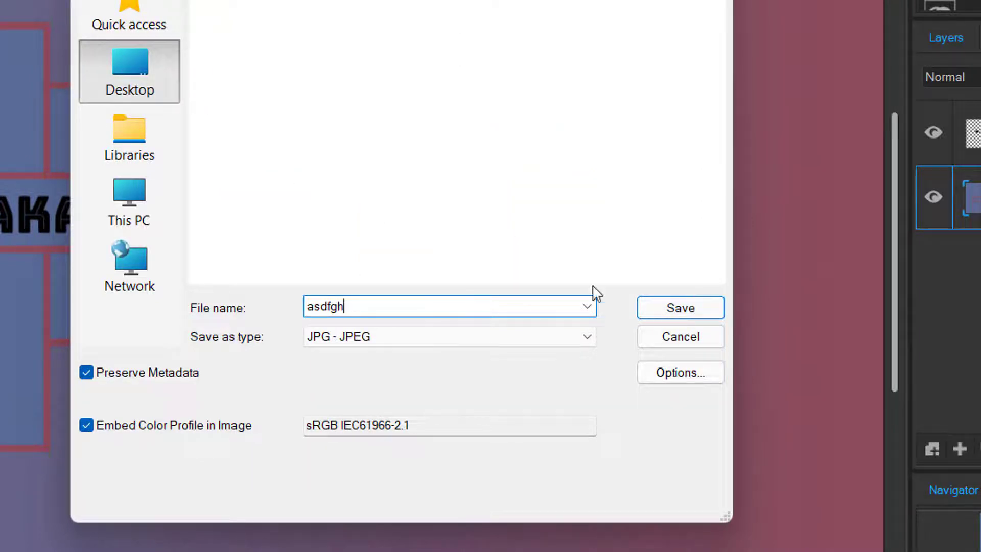
pyautogui.click(710, 309)
pyautogui.click(460, 274)
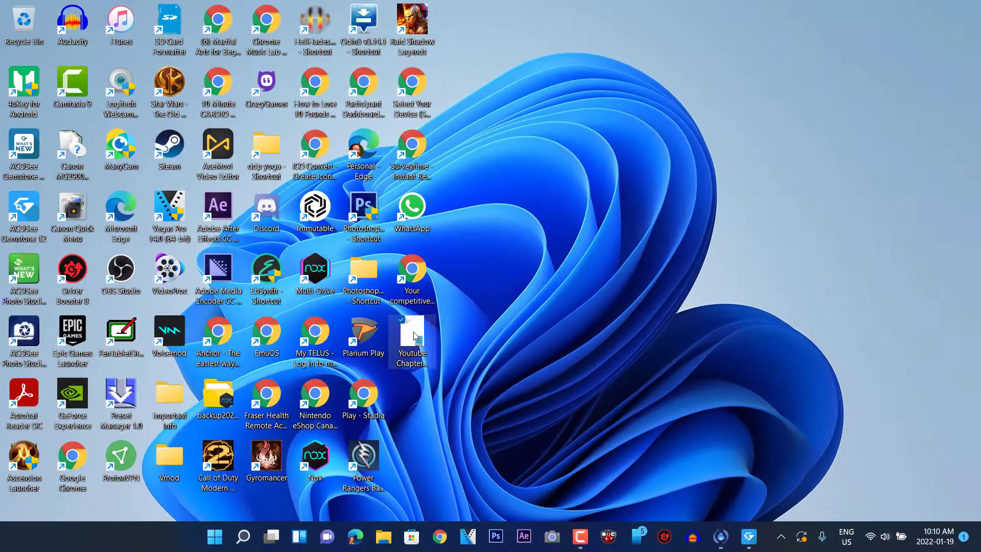
# Step: Open asdfgh.jpg from the desktop in Photos, review the BOOYAKASHA design, then close it
pyautogui.click(461, 145)
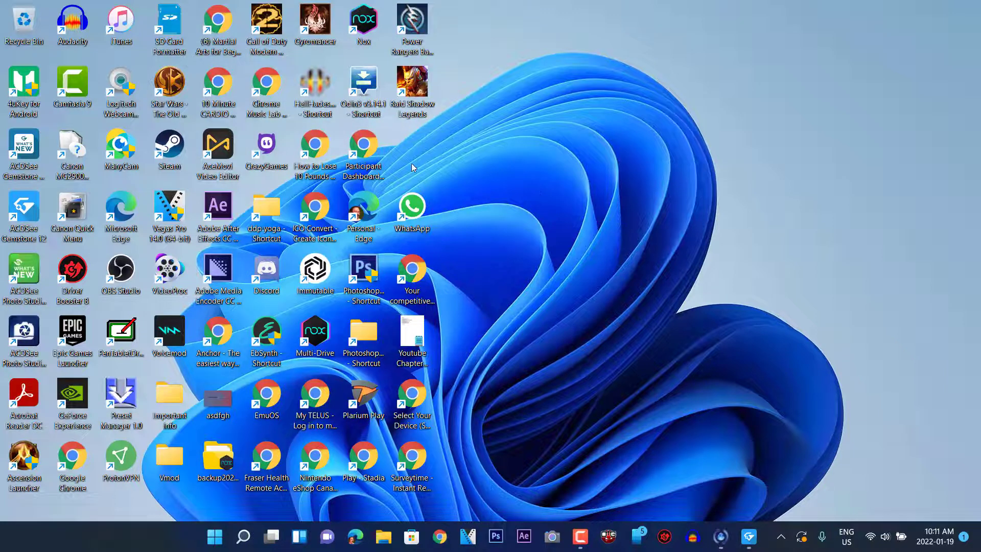
pyautogui.click(218, 401)
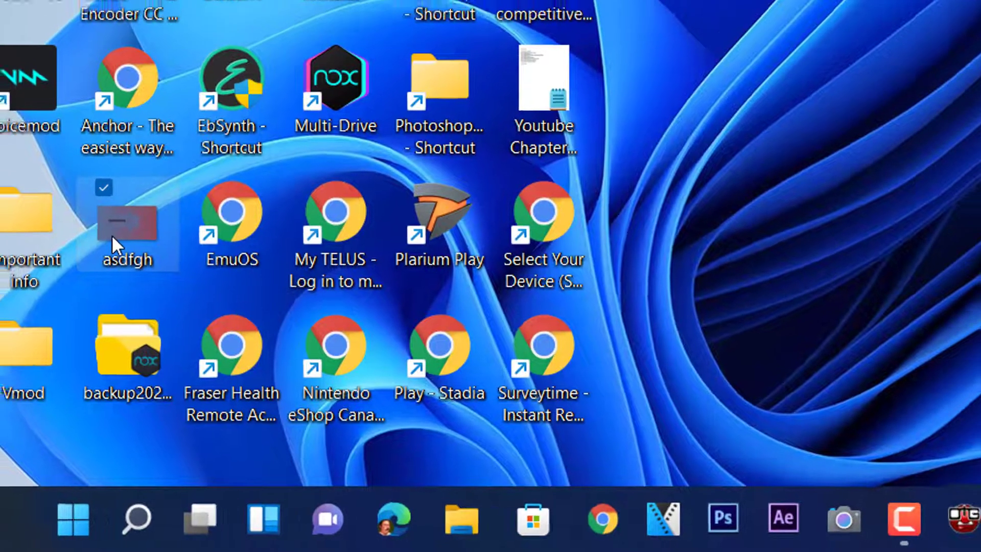
pyautogui.doubleClick(113, 233)
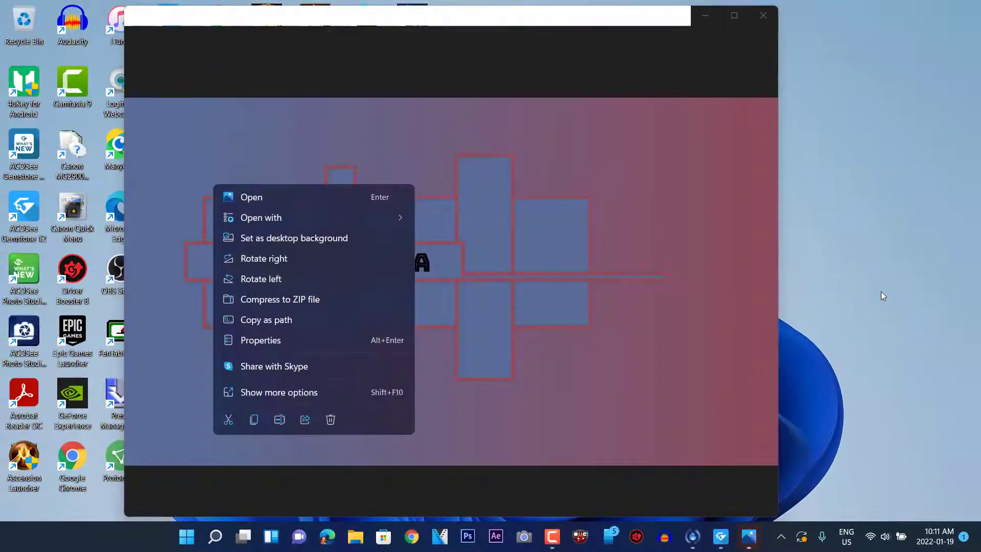
pyautogui.click(763, 16)
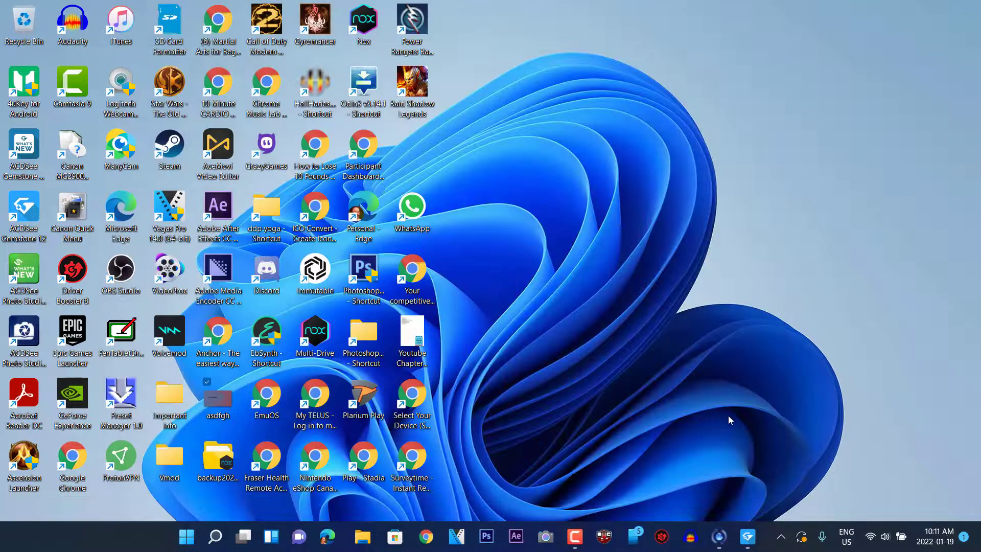
# Step: Restore the ACDSee Gemstone 12 window from the taskbar
pyautogui.click(749, 537)
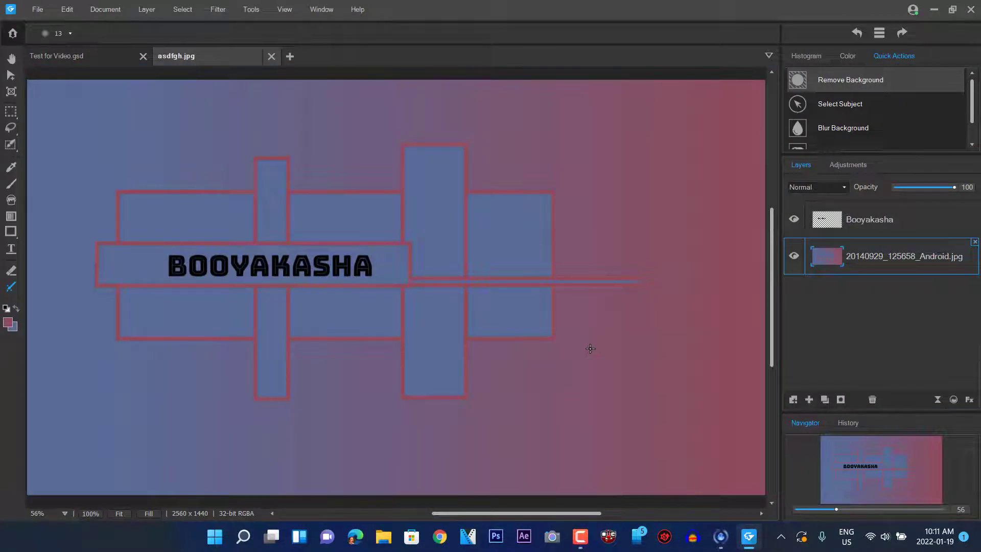